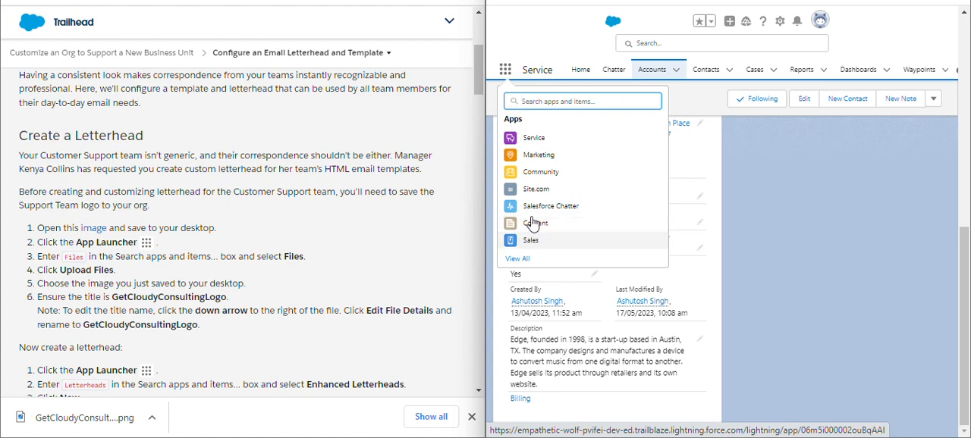
Open Files in the Service app and upload the GetCloudyConsultingLogo image from the Desktop folder.
type("fi")
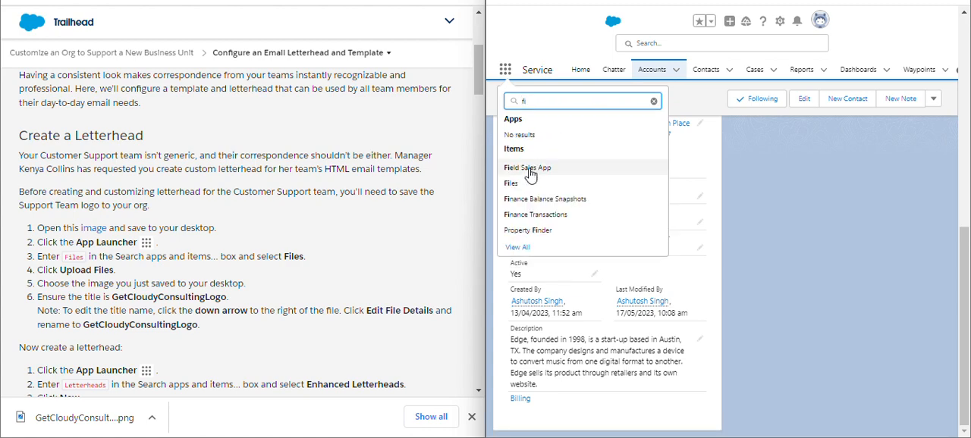
left_click(513, 187)
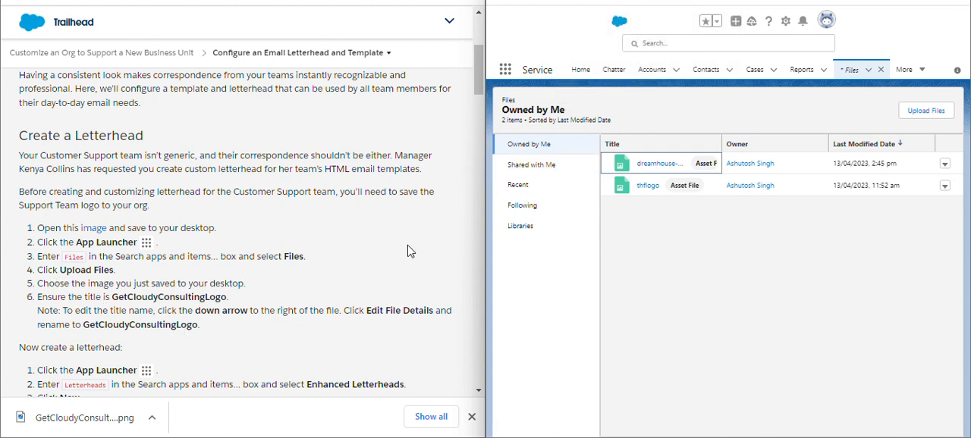
left_click(943, 114)
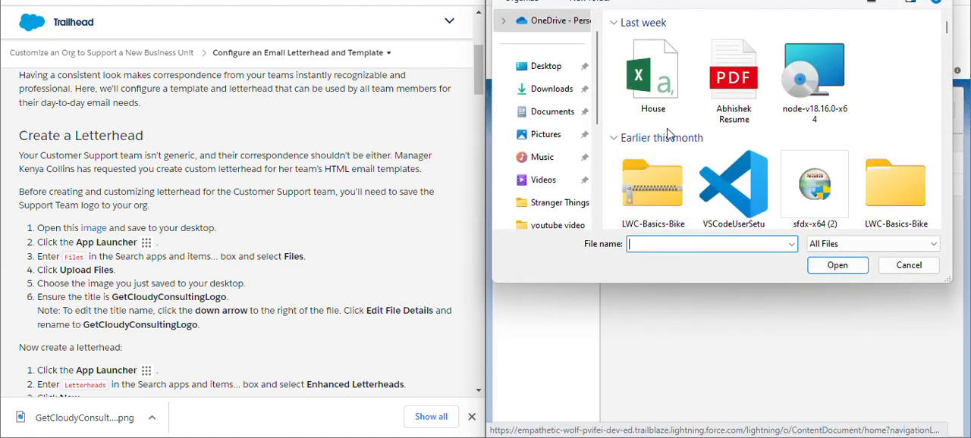
left_click(535, 71)
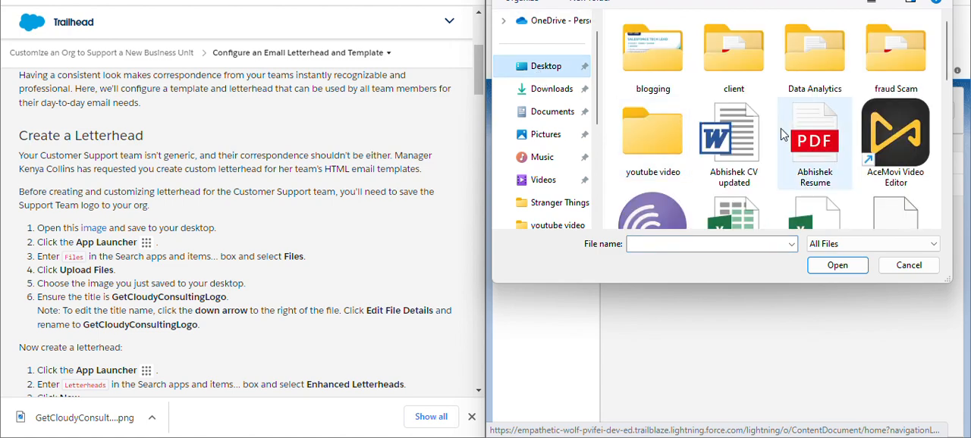
scroll(782, 134, "down", 10)
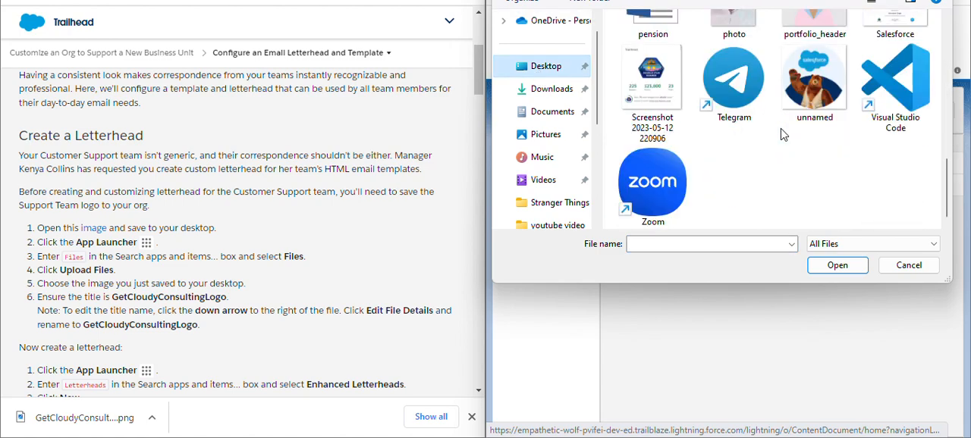
scroll(783, 134, "up", 1)
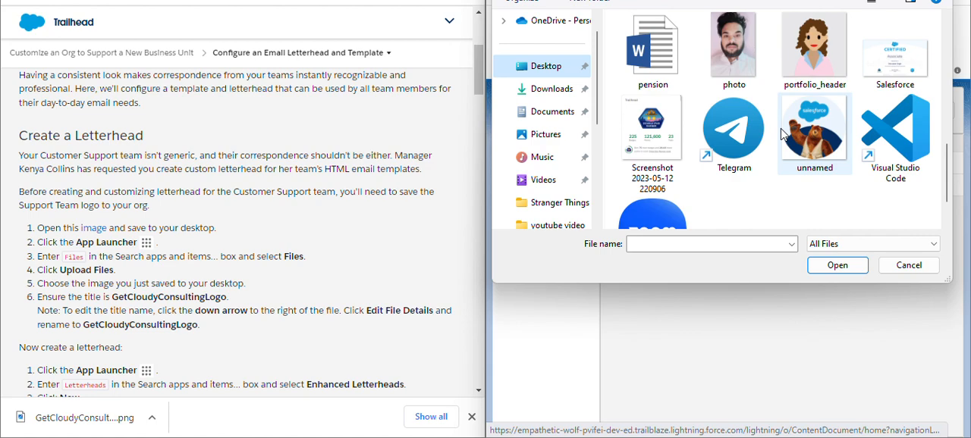
scroll(783, 134, "up", 3)
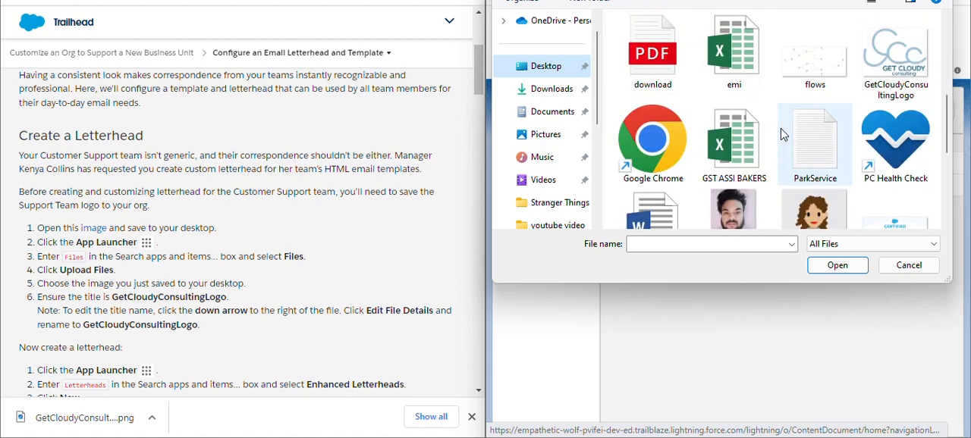
left_click(895, 61)
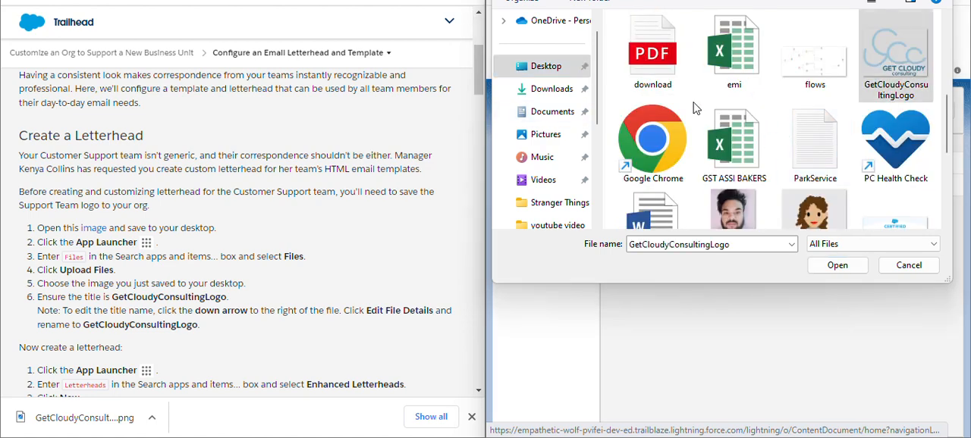
left_click(836, 265)
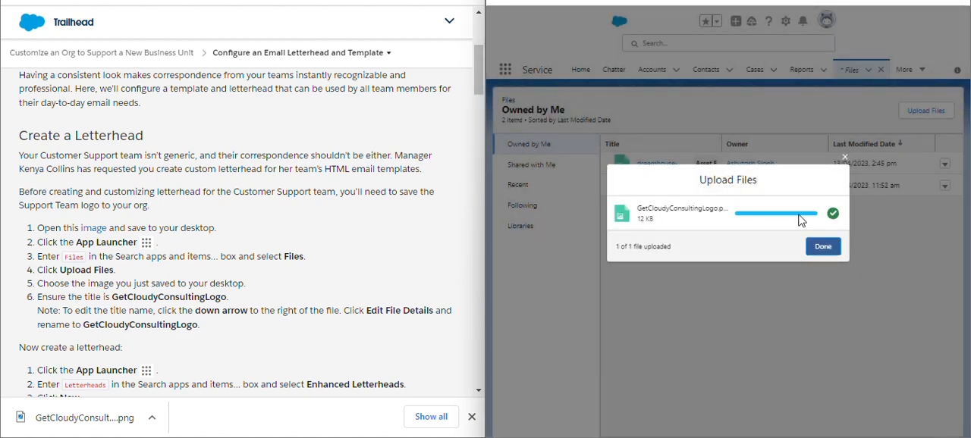
left_click(824, 247)
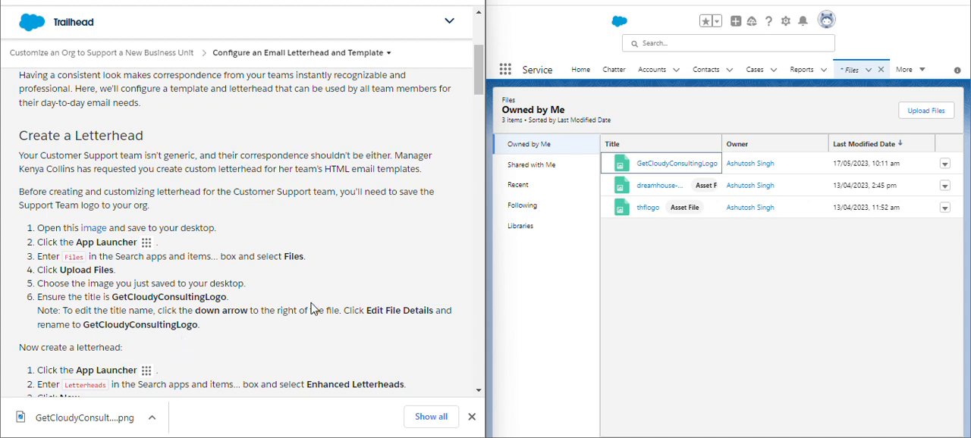
Search the apps and items for "letter" and open Enhanced Letterheads.
scroll(256, 278, "down", 2)
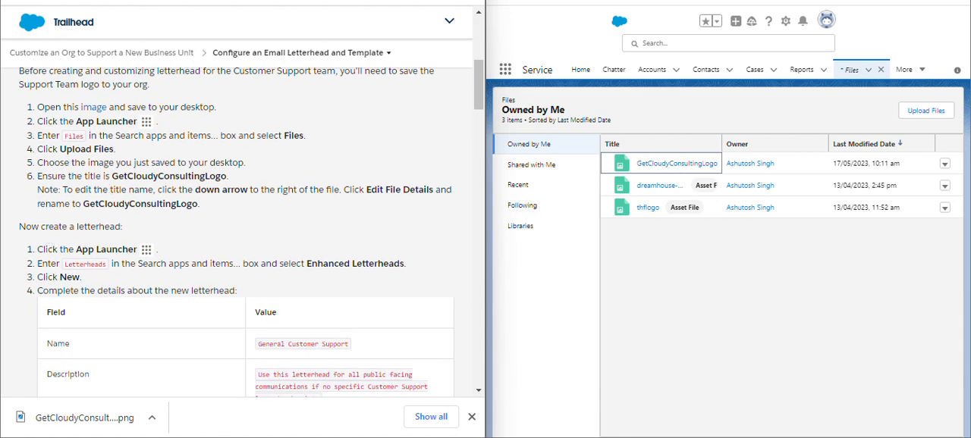
scroll(251, 228, "down", 1)
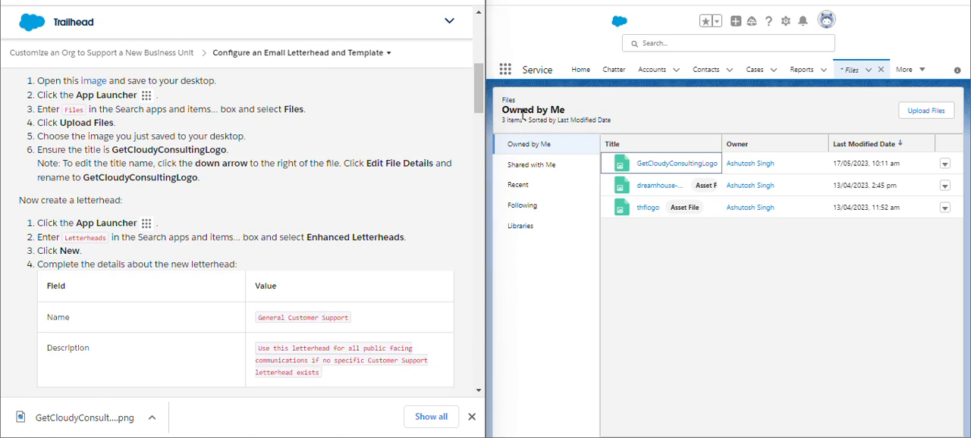
left_click(505, 78)
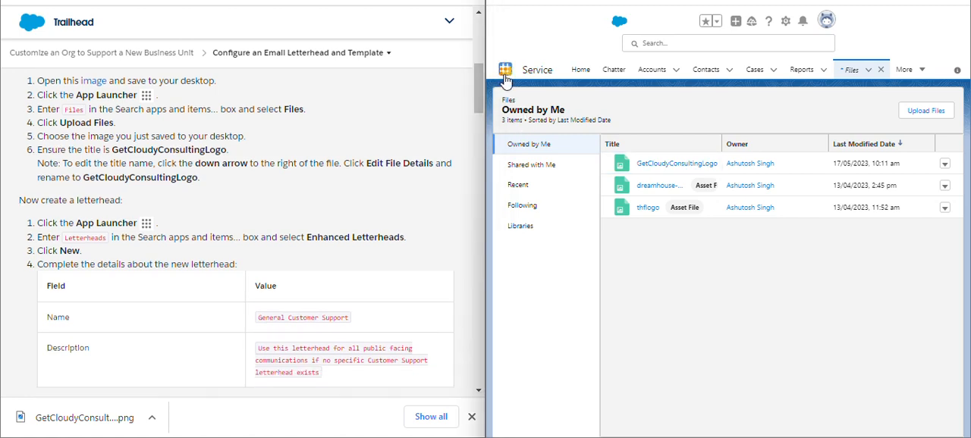
left_click(505, 71)
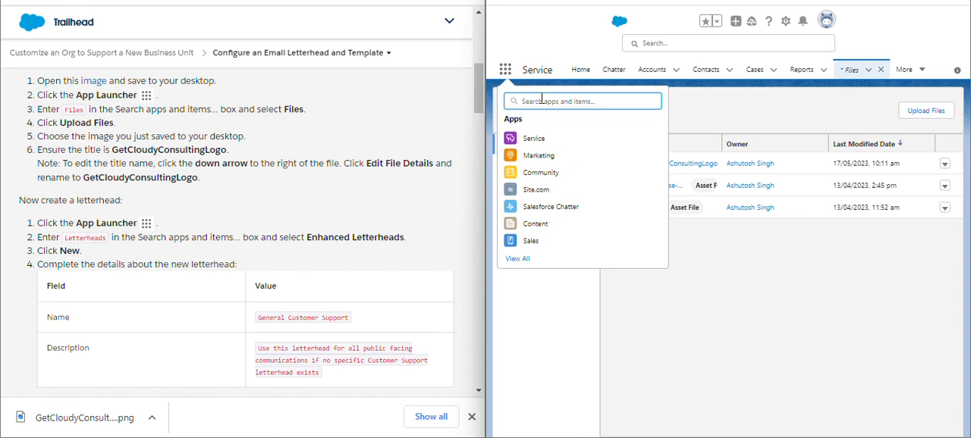
type("le")
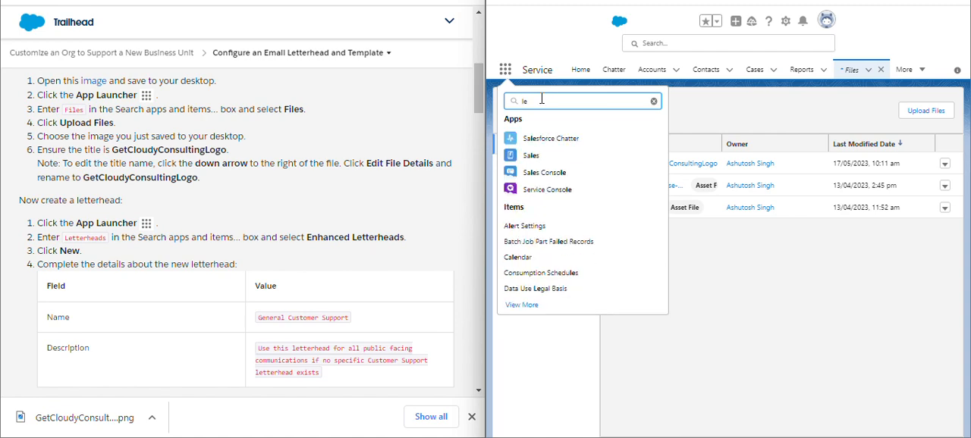
type("t")
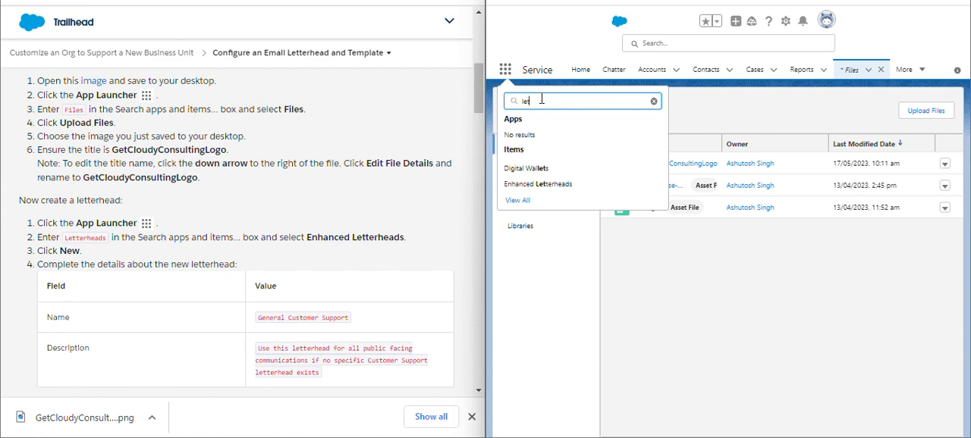
type("t")
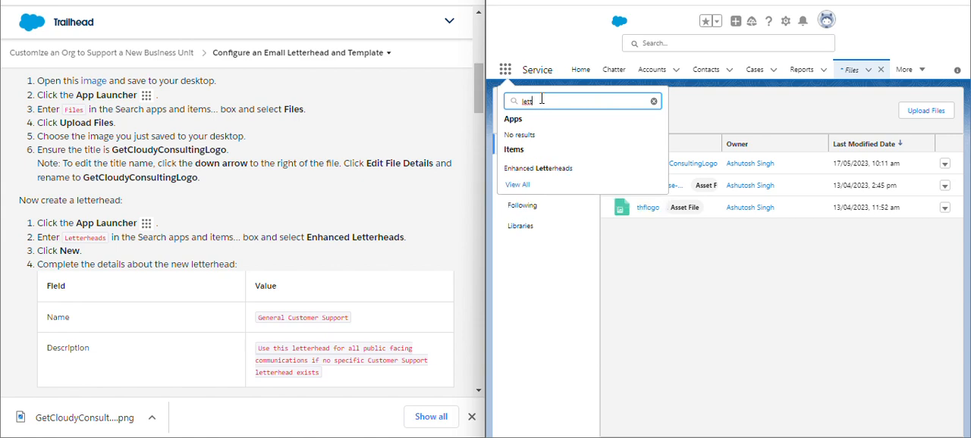
type("er")
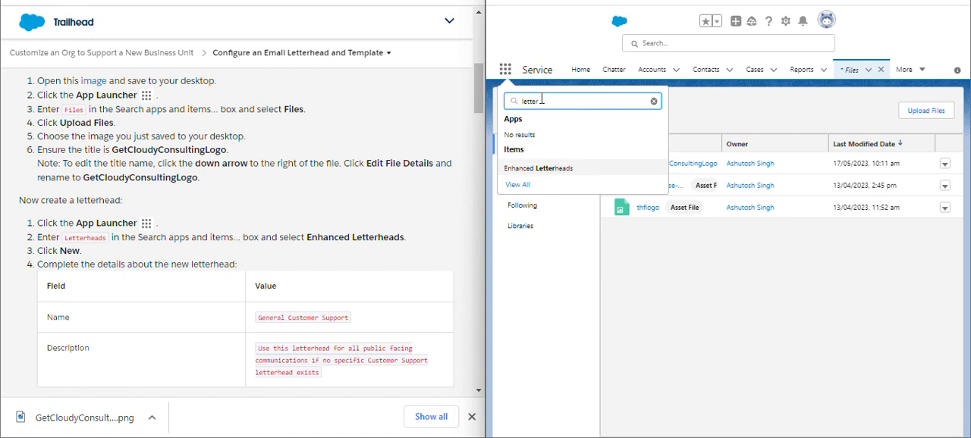
left_click(543, 169)
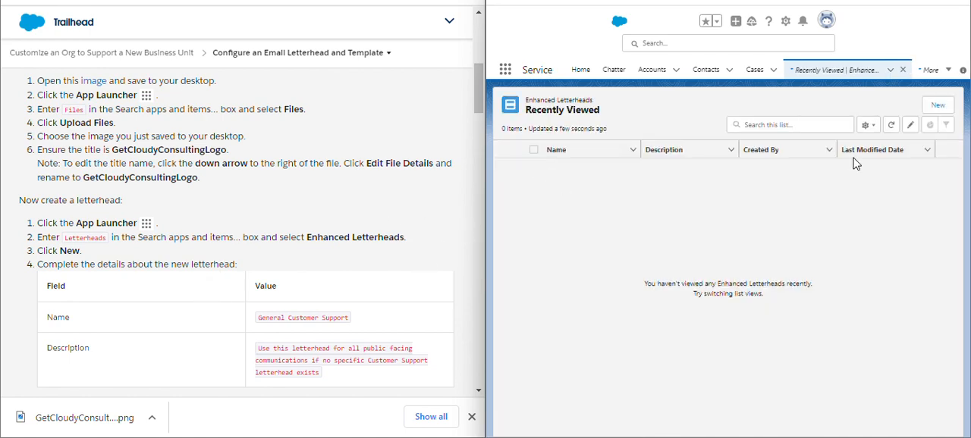
Start a new enhanced letterhead named General Customer Support, described as "Use this letterhead for all public facing communications if no specific Customer Support letterhead exists".
left_click(938, 105)
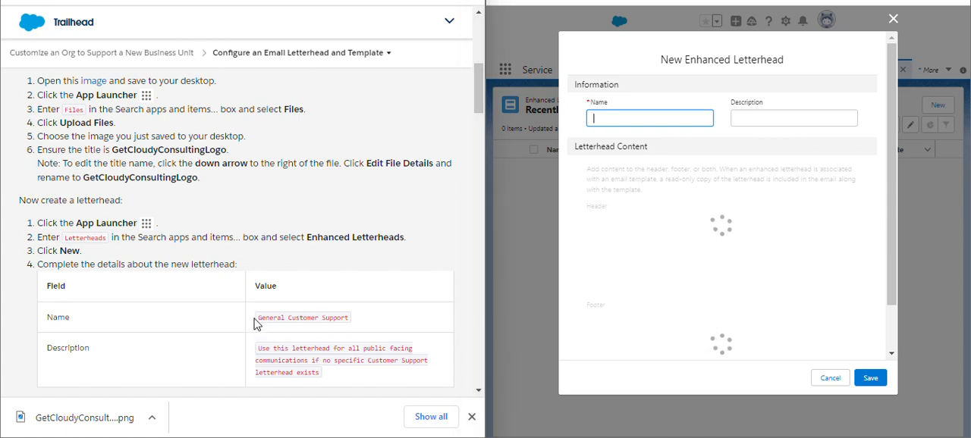
left_click_drag(255, 324, 353, 319)
key("ctrl+c")
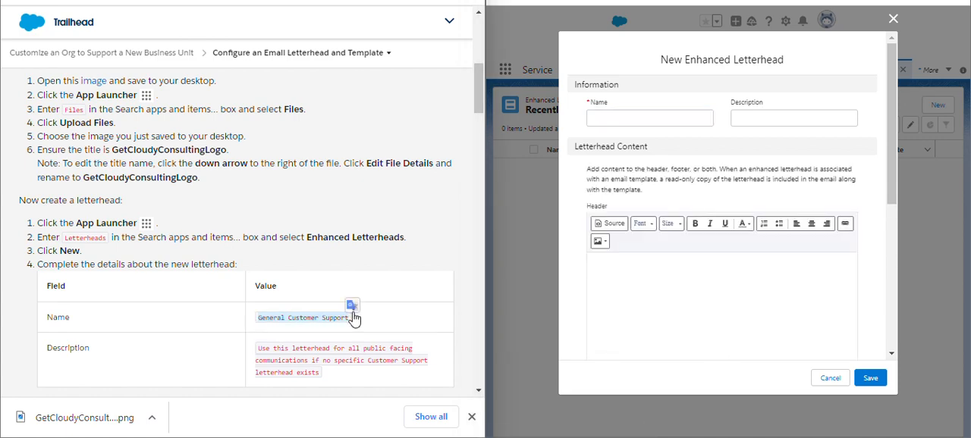
left_click(651, 114)
key("ctrl+v")
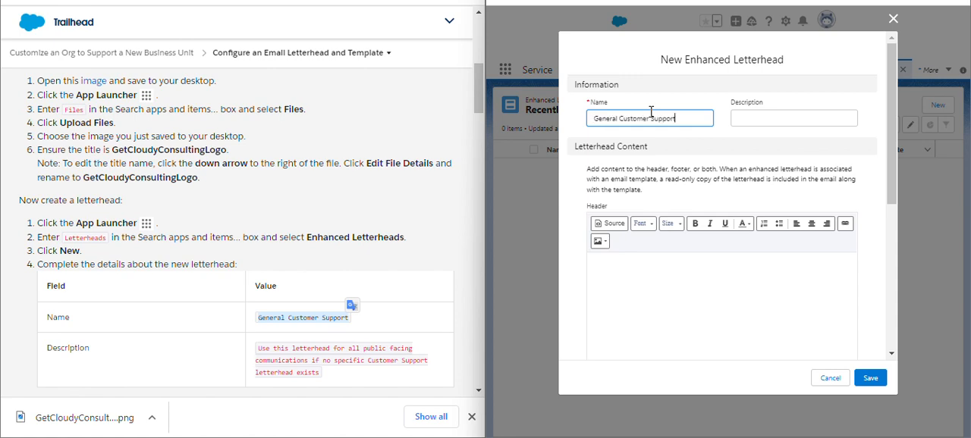
left_click(264, 357)
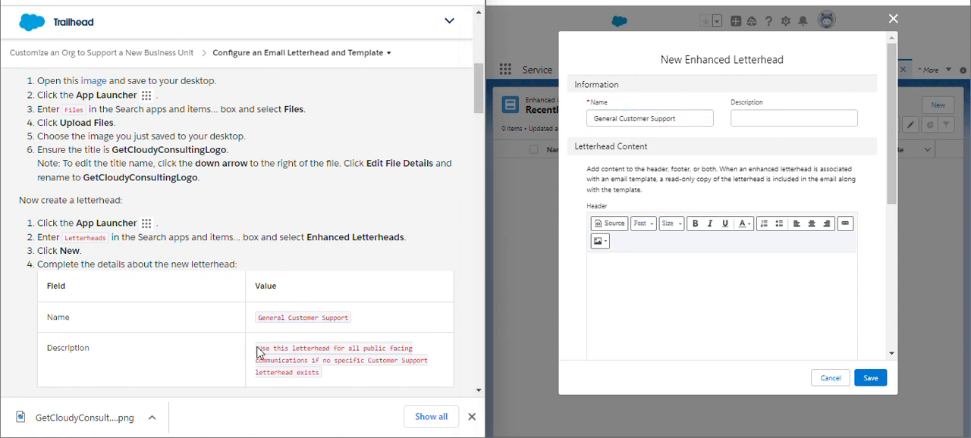
left_click_drag(258, 353, 314, 370)
key("ctrl+c")
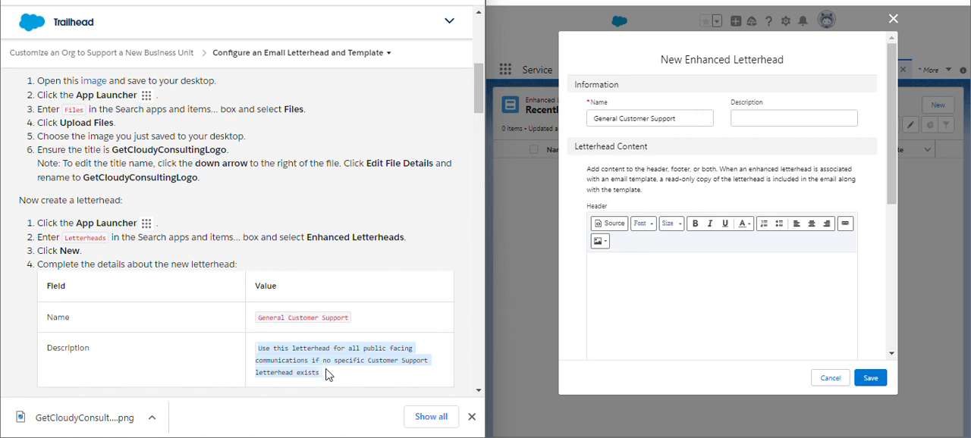
left_click(806, 118)
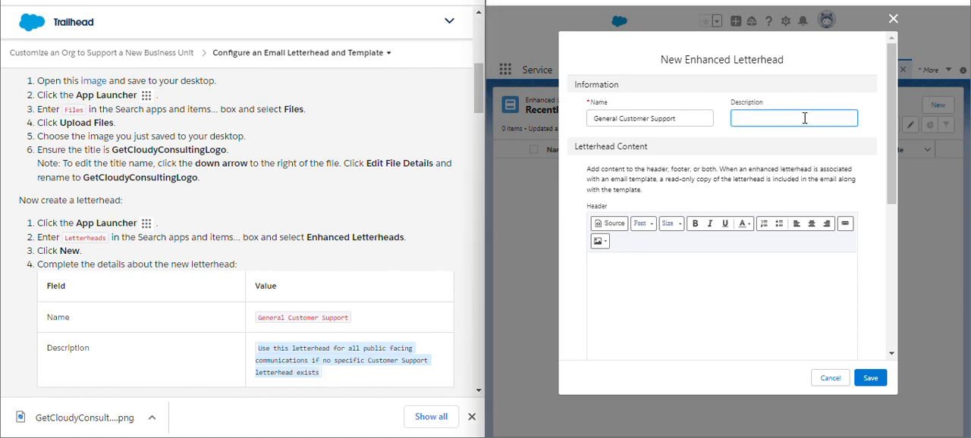
key("ctrl+v")
scroll(399, 322, "down", 3)
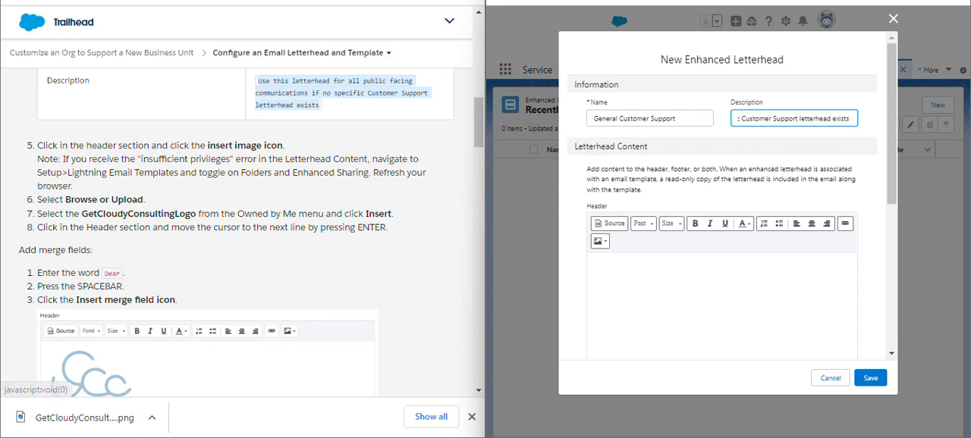
left_click(367, 2)
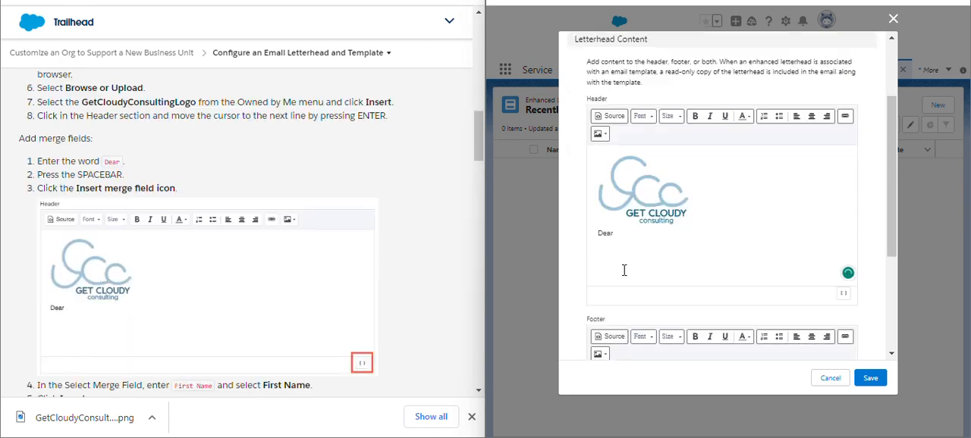
left_click(600, 135)
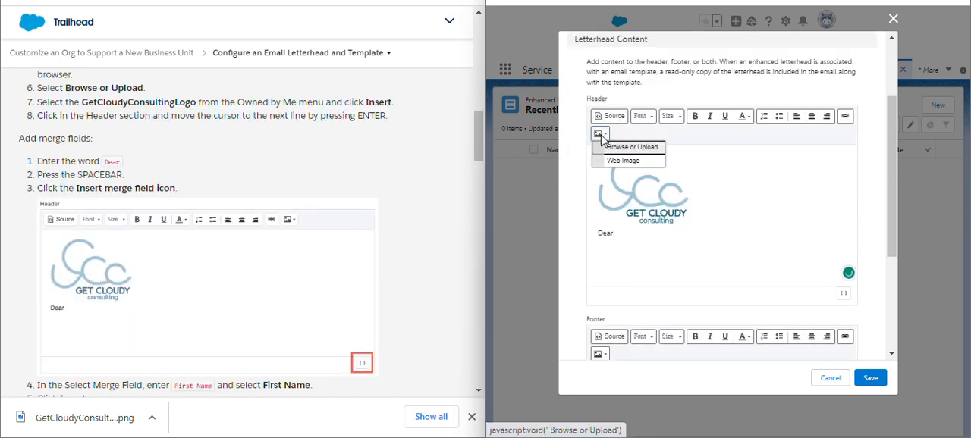
left_click(641, 148)
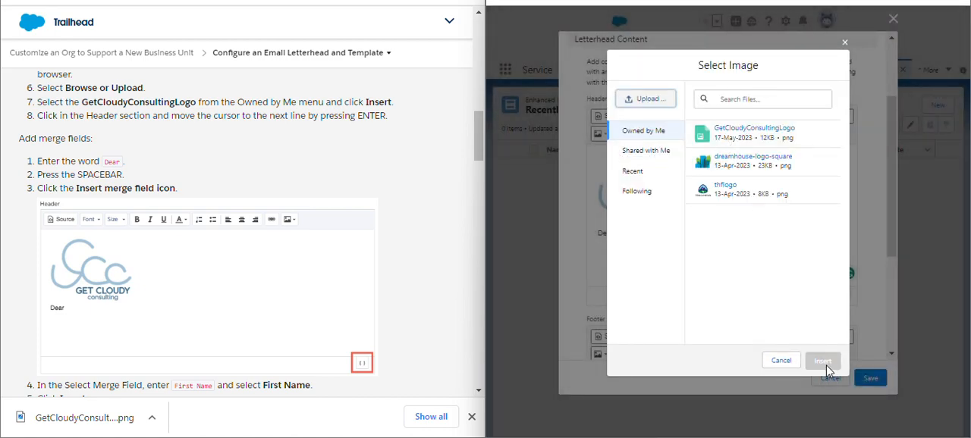
left_click(781, 361)
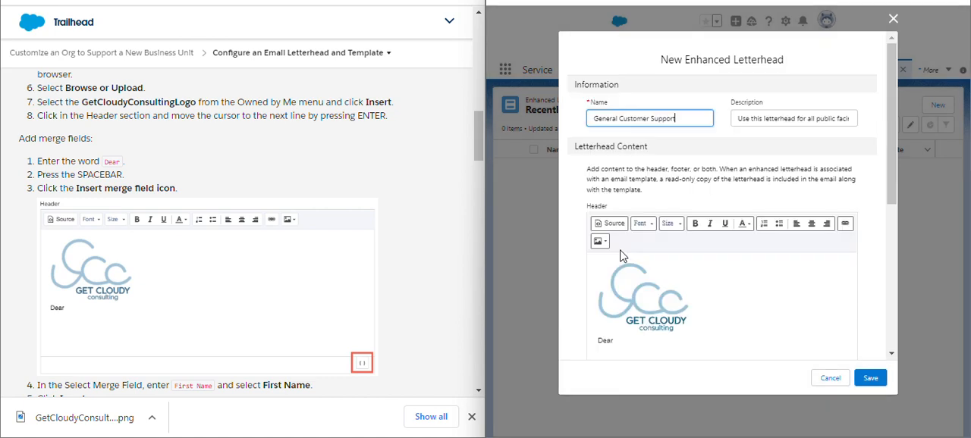
Insert the recipient's First Name merge field after "Dear" in the letterhead header and save the letterhead.
scroll(622, 299, "down", 3)
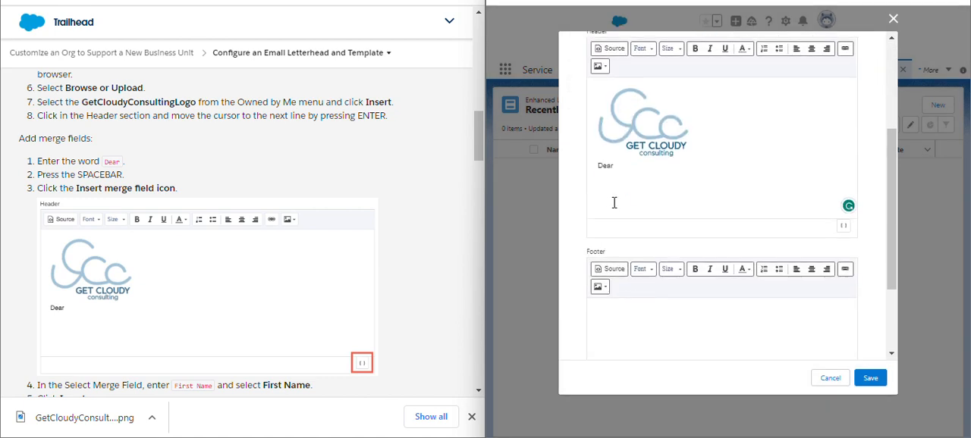
scroll(288, 245, "down", 3)
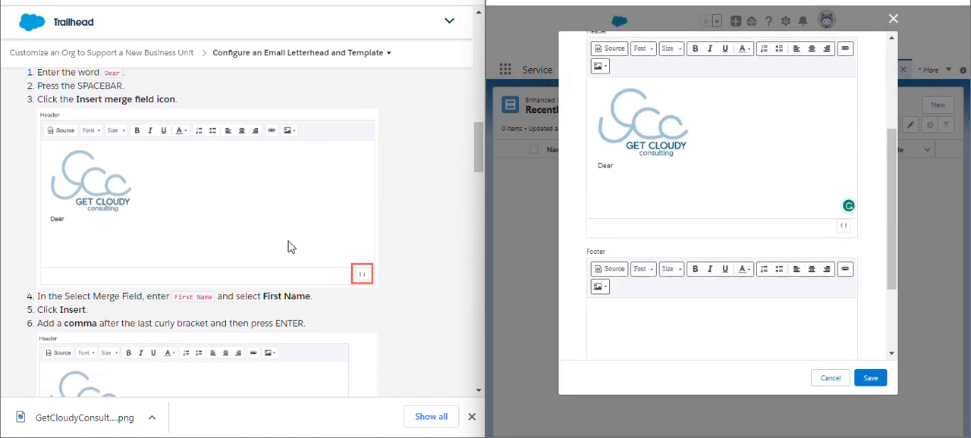
scroll(273, 239, "down", 1)
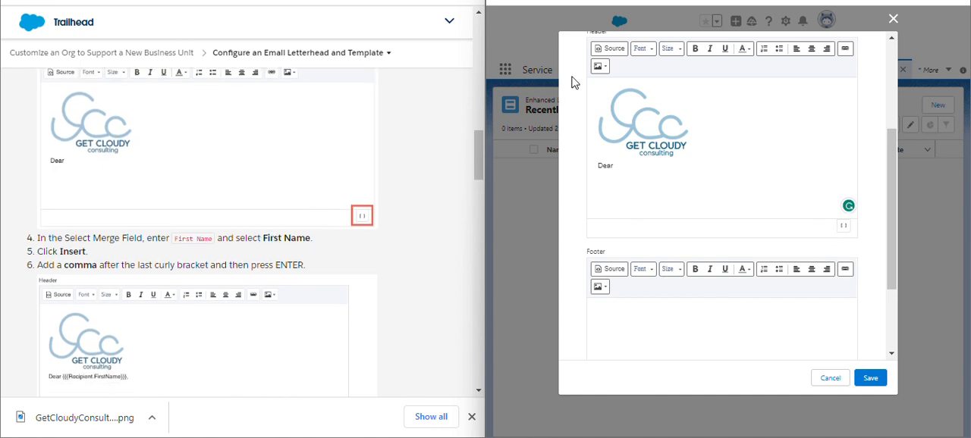
scroll(242, 228, "down", 1)
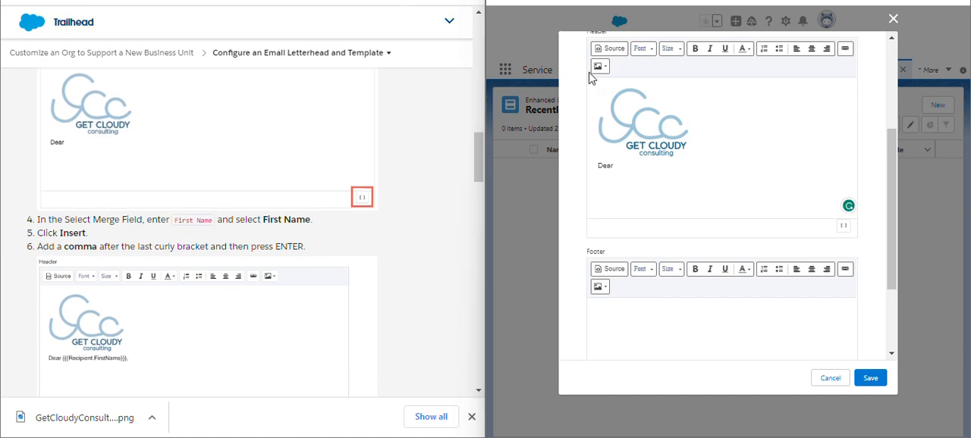
left_click(843, 228)
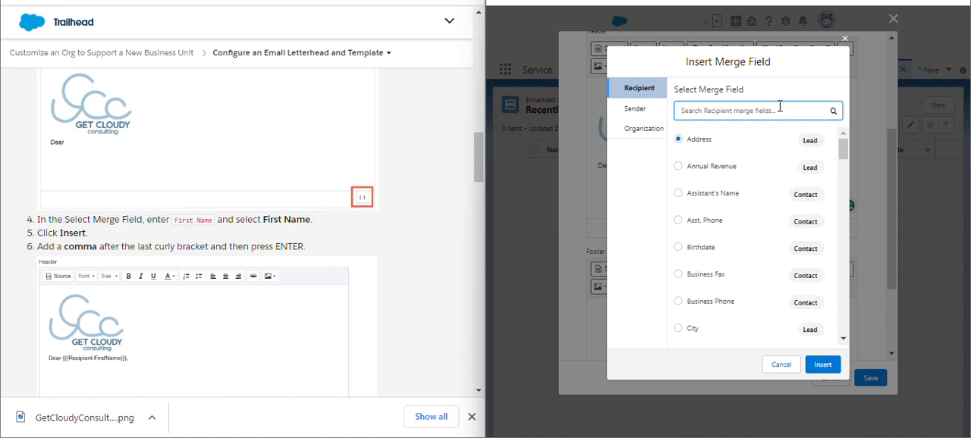
type("f")
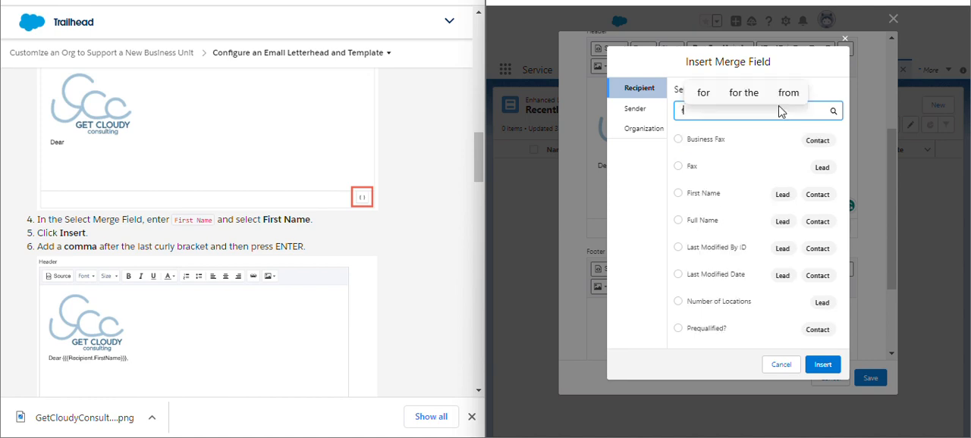
left_click(679, 195)
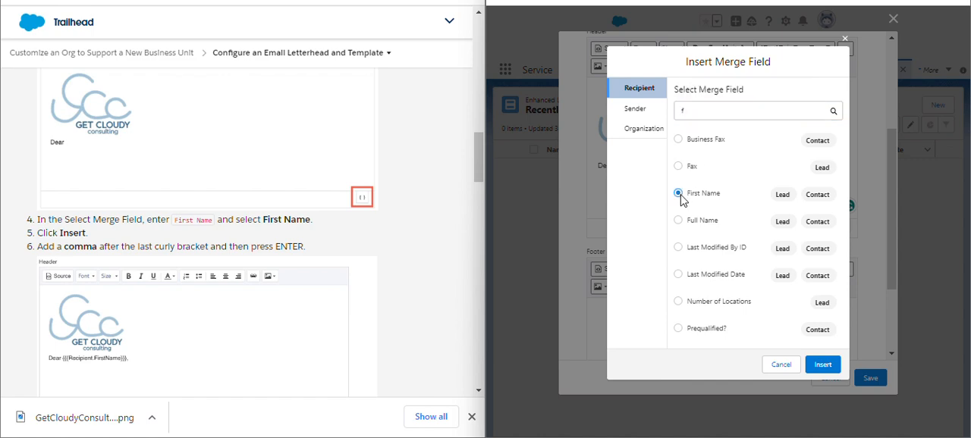
left_click(823, 366)
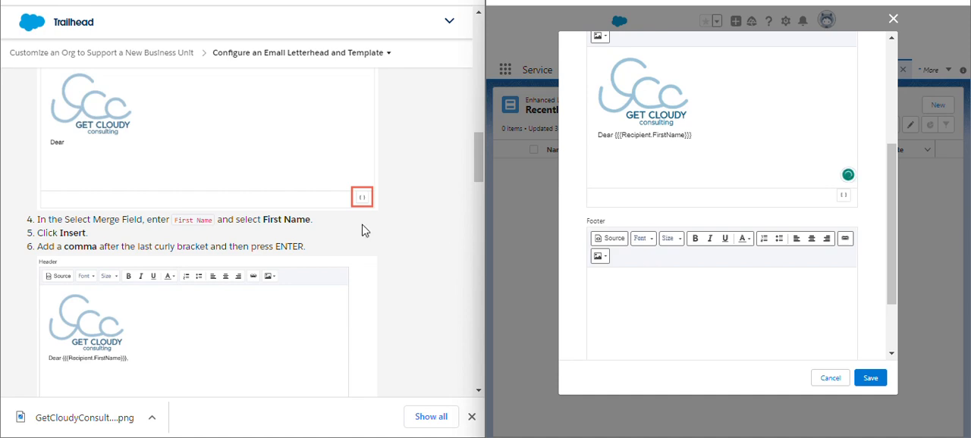
scroll(196, 276, "down", 3)
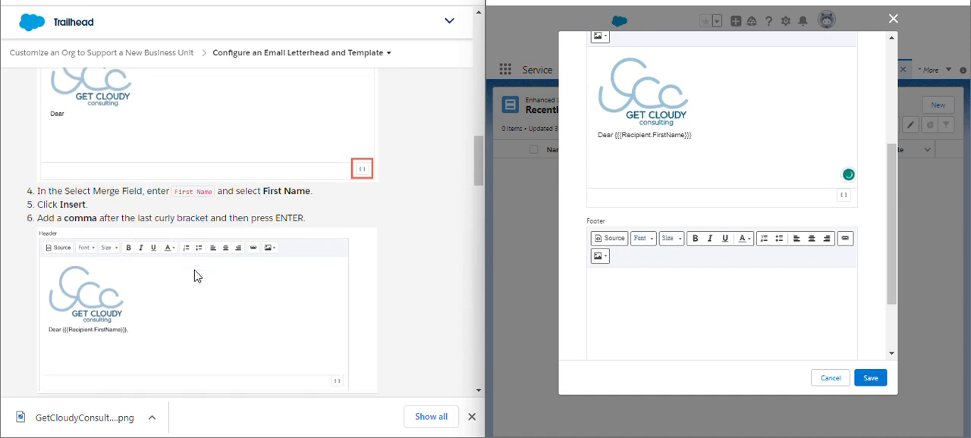
scroll(196, 276, "down", 1)
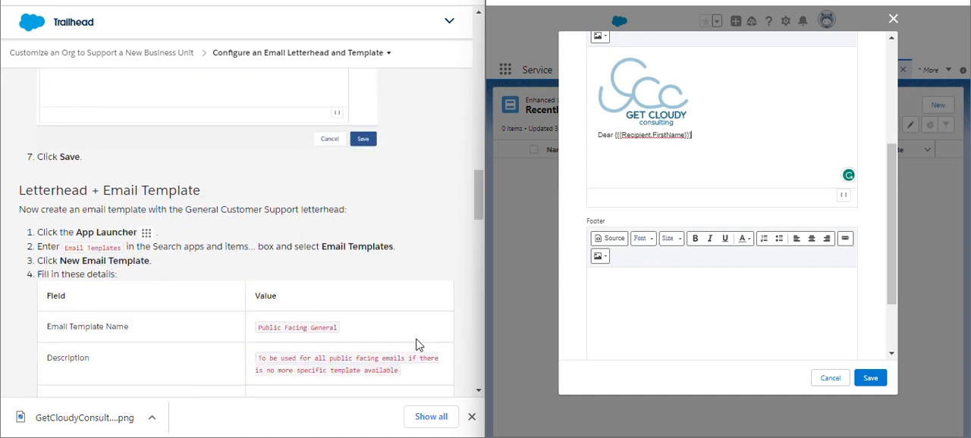
left_click(870, 379)
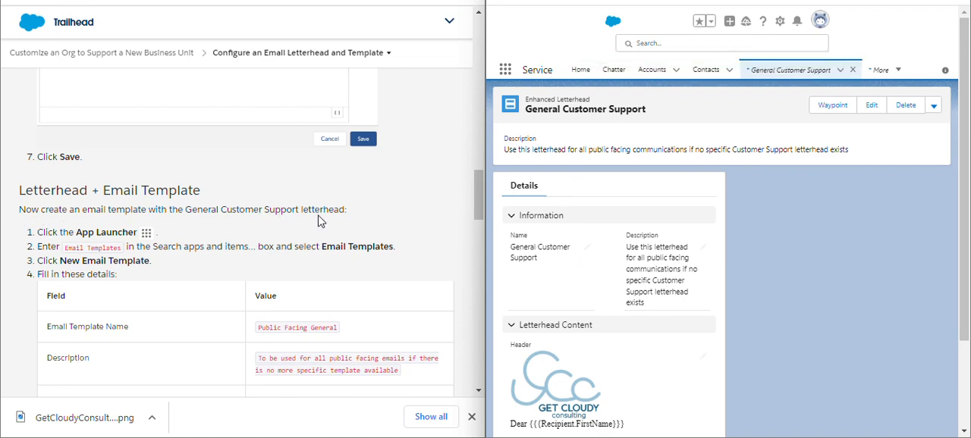
Search the apps and items for "em" and open Email Templates.
left_click(505, 69)
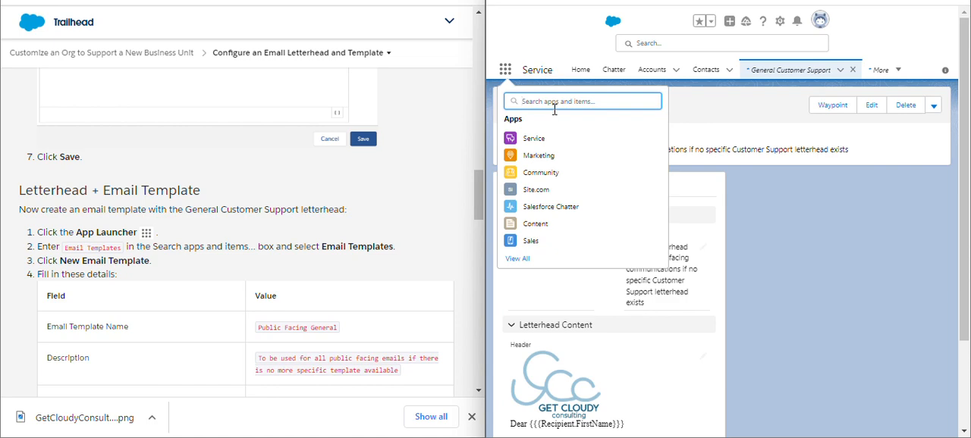
type("em")
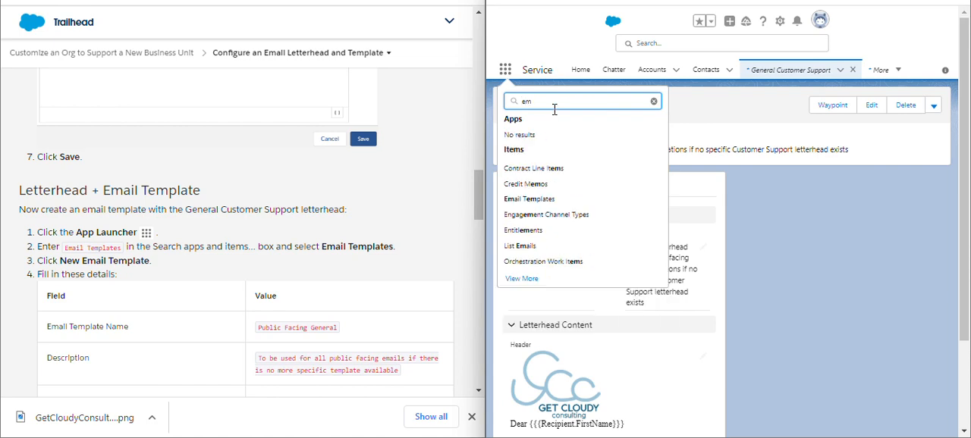
left_click(531, 197)
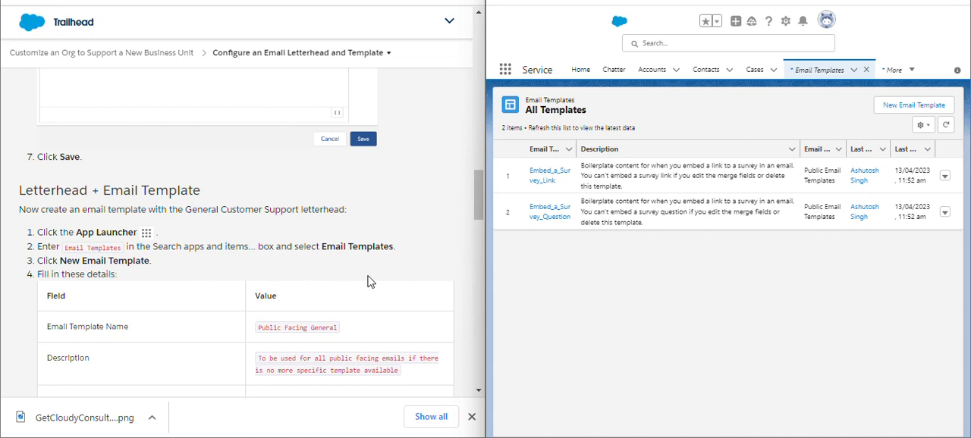
Start a new email template and name it Public Facing General.
left_click(896, 108)
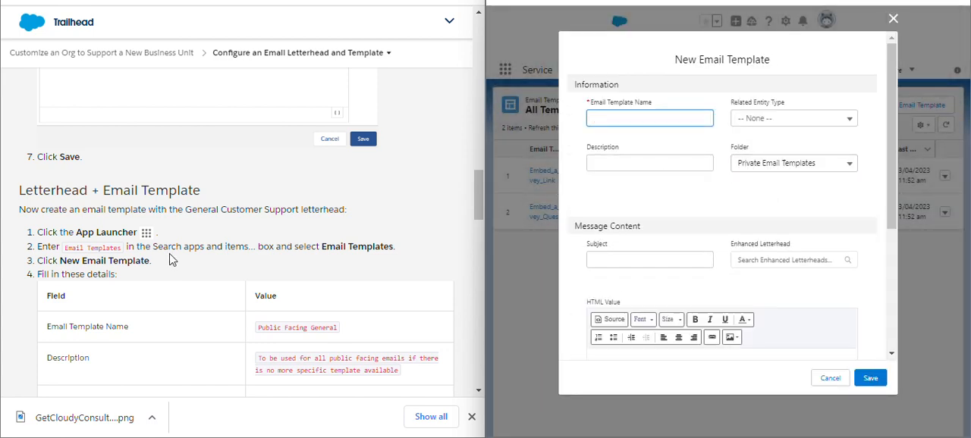
scroll(233, 261, "down", 2)
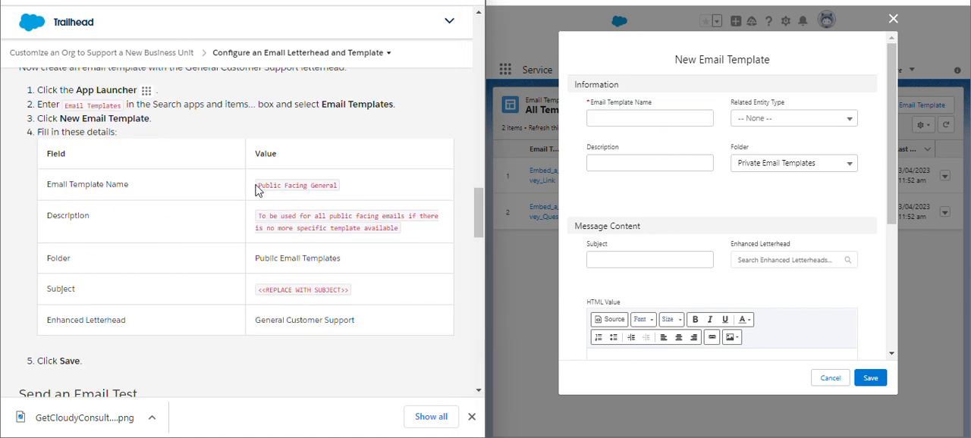
mouse_move(355, 186)
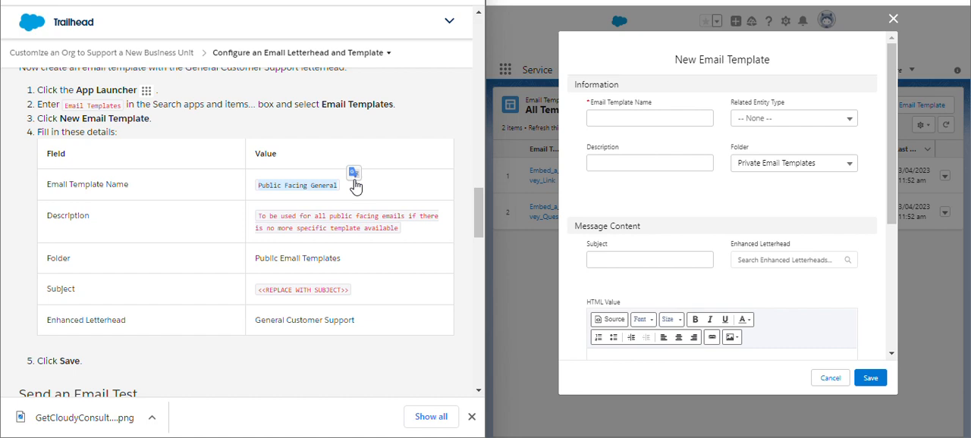
left_click(354, 173)
left_click(636, 122)
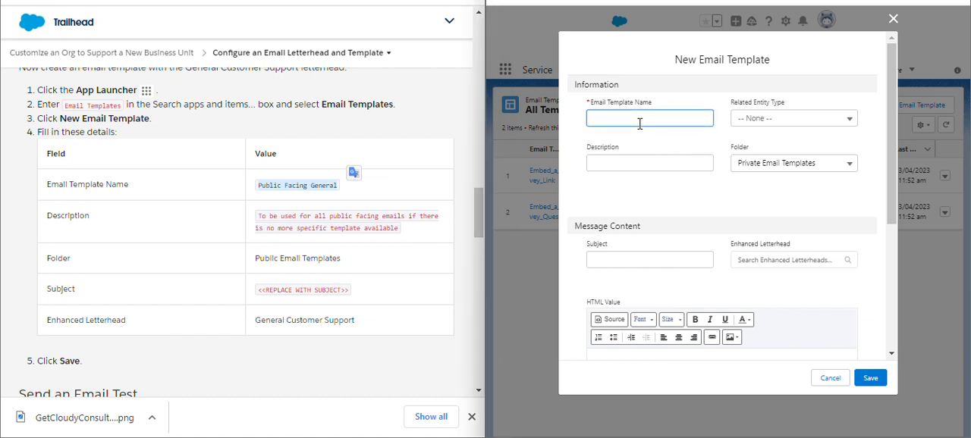
key("ctrl+v")
left_click(650, 145)
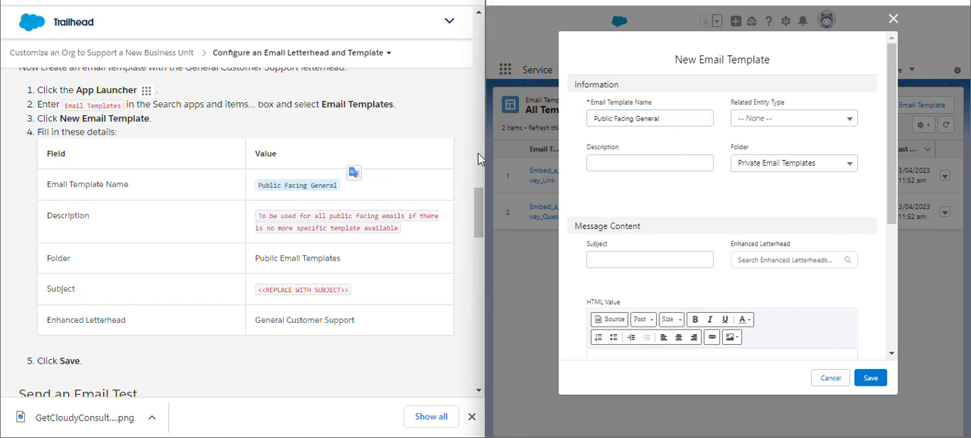
Set the template's description to "To be used for all public facing emails if there is no more specific template available".
triple_click(258, 220)
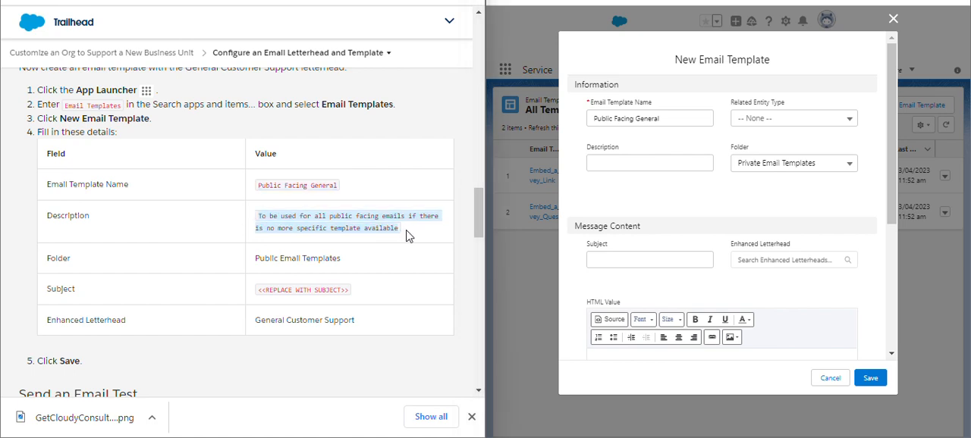
left_click(661, 163)
key("ctrl+v")
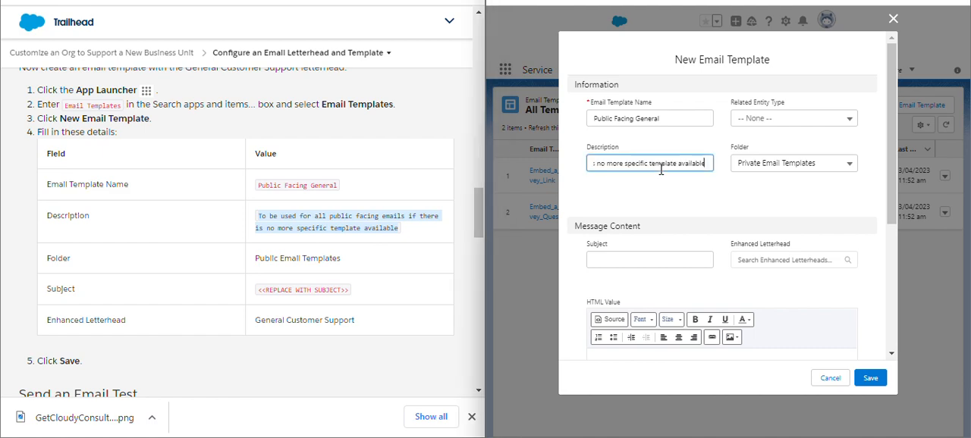
left_click(660, 197)
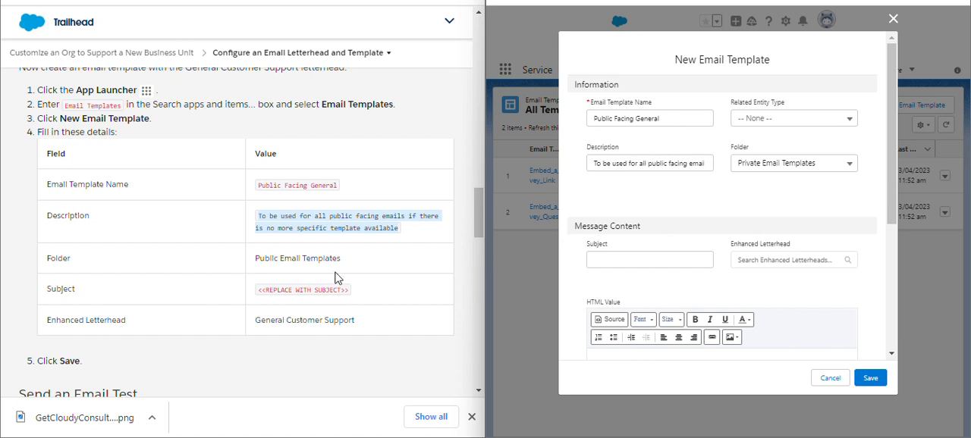
Copy the placeholder <<REPLACE WITH SUBJECT>> from the instructions into the email template's subject.
left_click(263, 292)
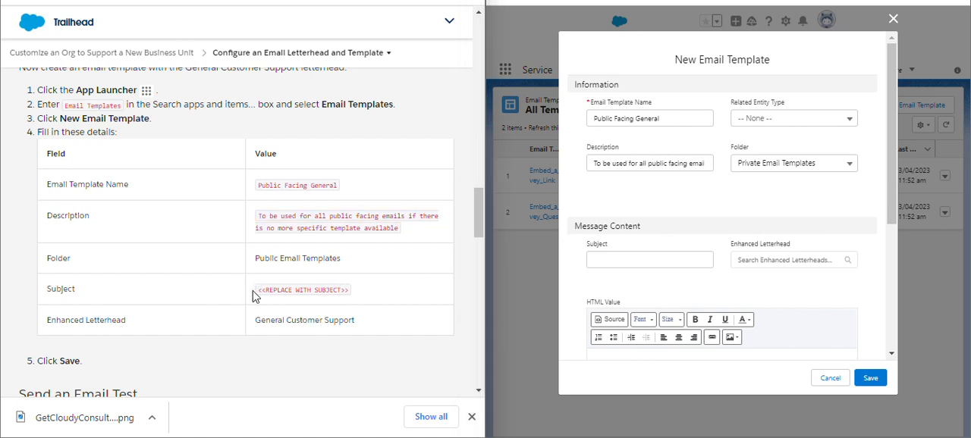
left_click_drag(262, 290, 358, 293)
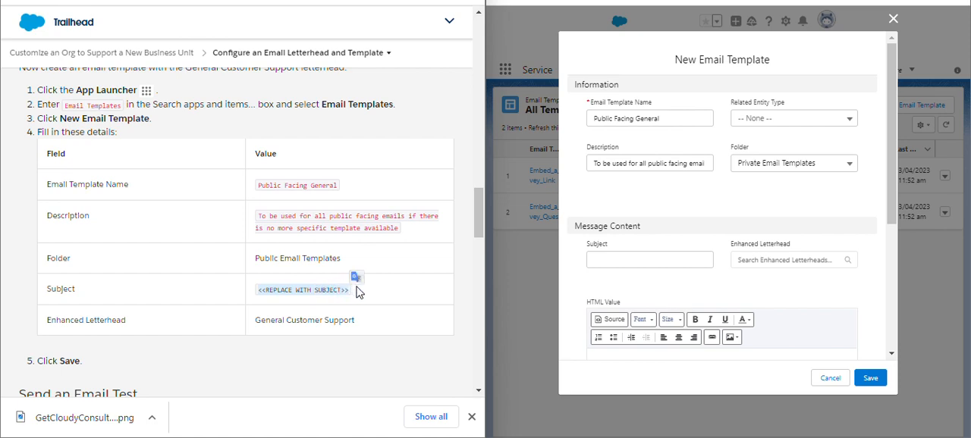
left_click(637, 259)
key("ctrl+v")
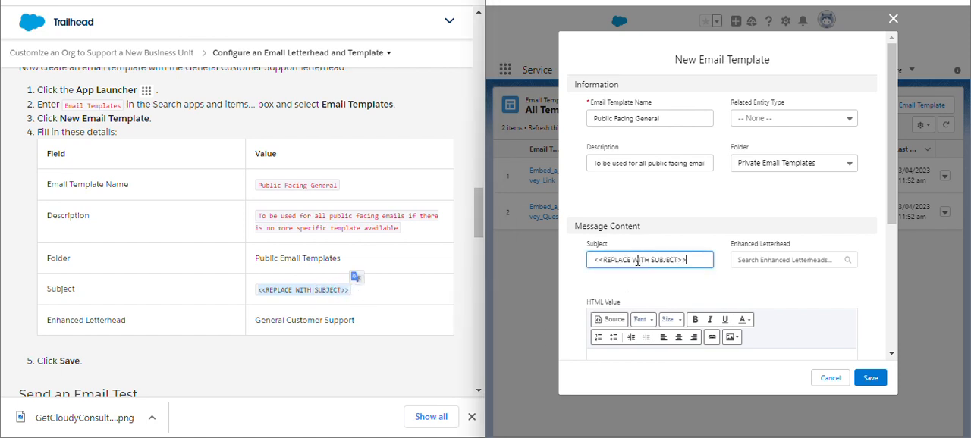
left_click(641, 279)
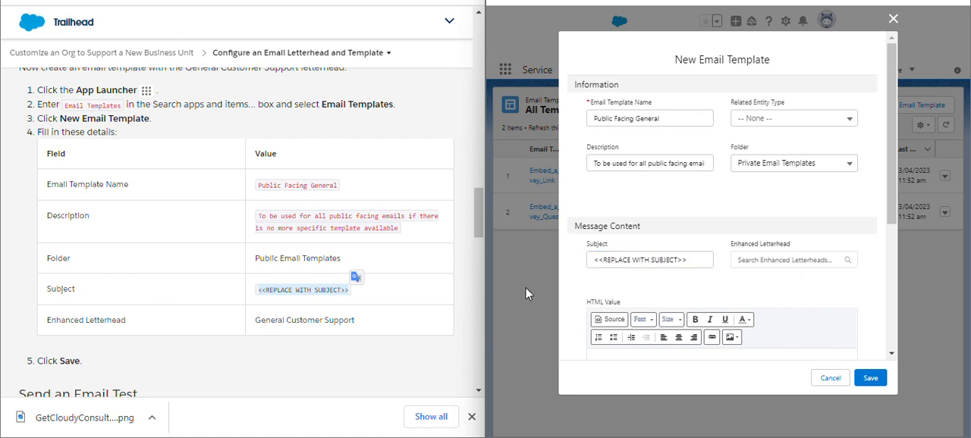
Assign the General Customer Support enhanced letterhead to the email template and save the template.
left_click(794, 260)
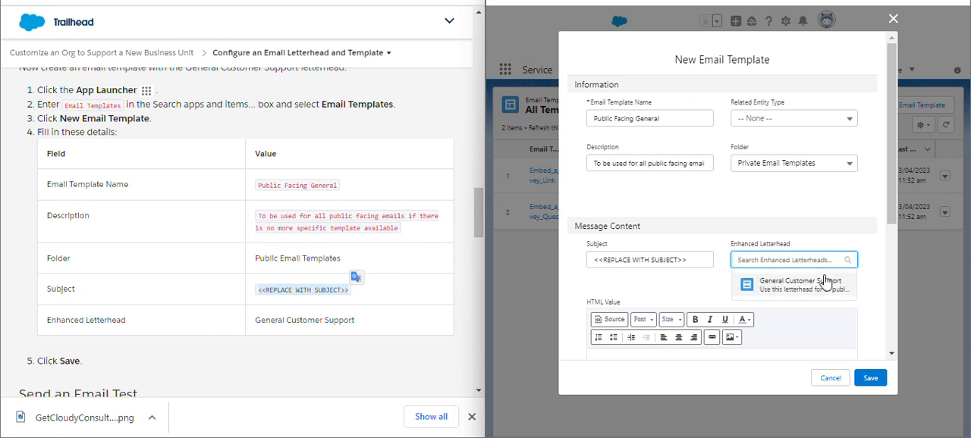
left_click(823, 283)
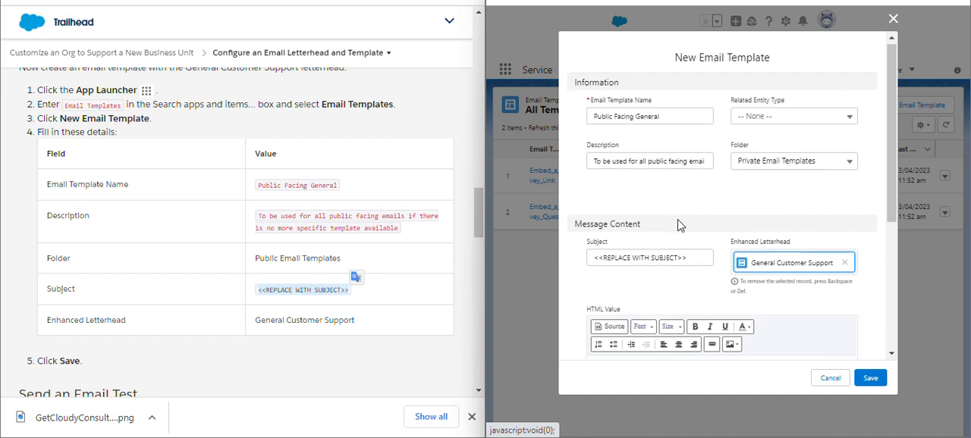
scroll(678, 225, "down", 3)
scroll(326, 299, "down", 5)
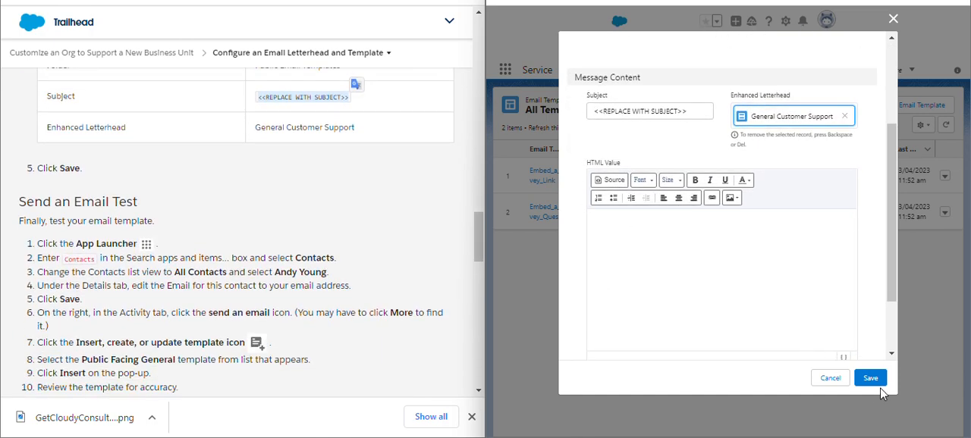
left_click(873, 382)
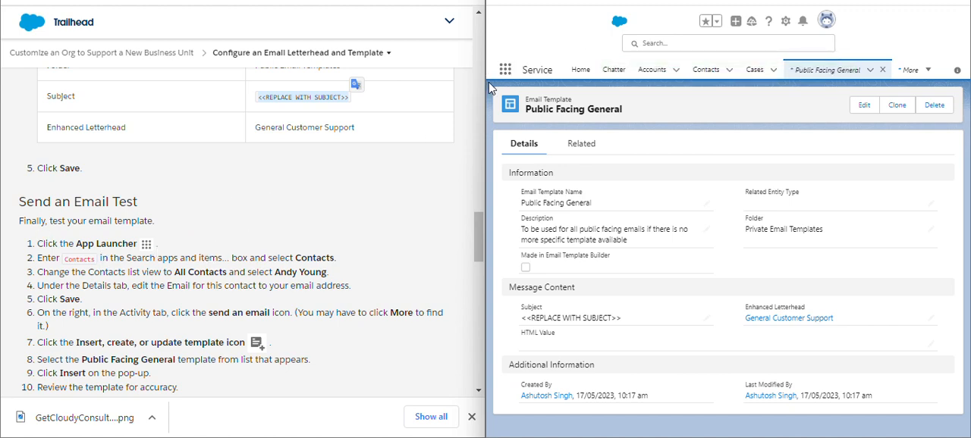
Search the available apps and items for "contac" and open Contacts.
left_click(505, 70)
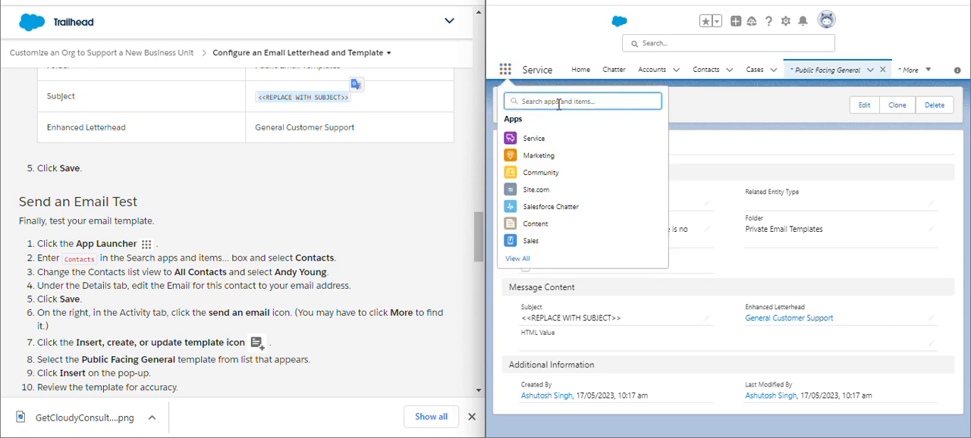
type("c")
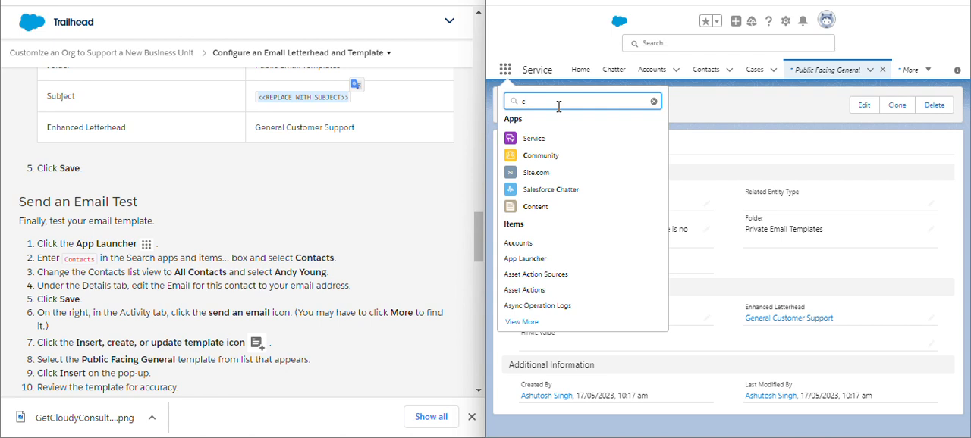
type("ob")
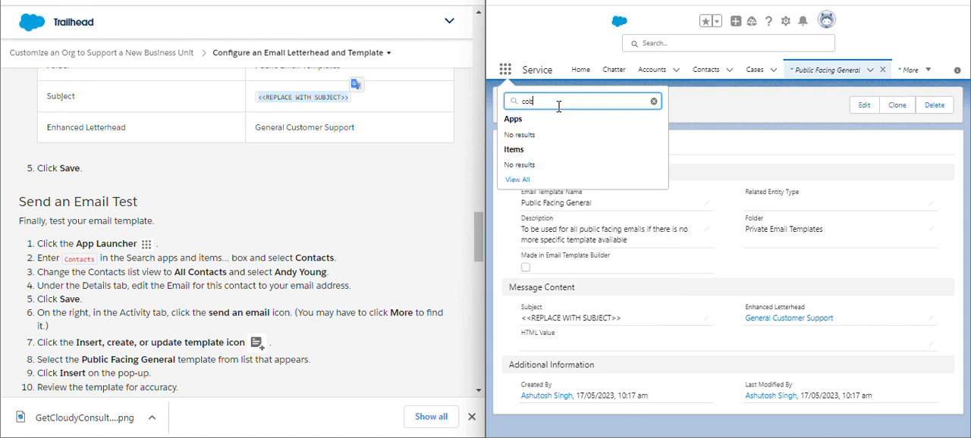
key("BackSpace")
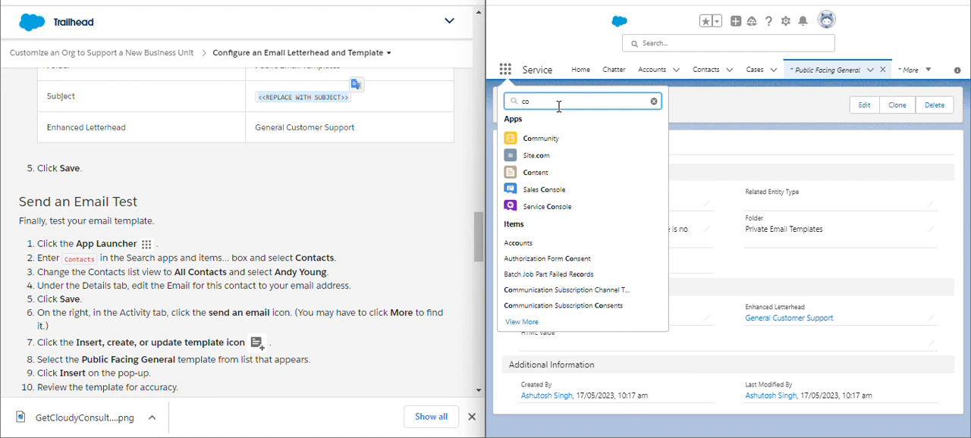
type("n")
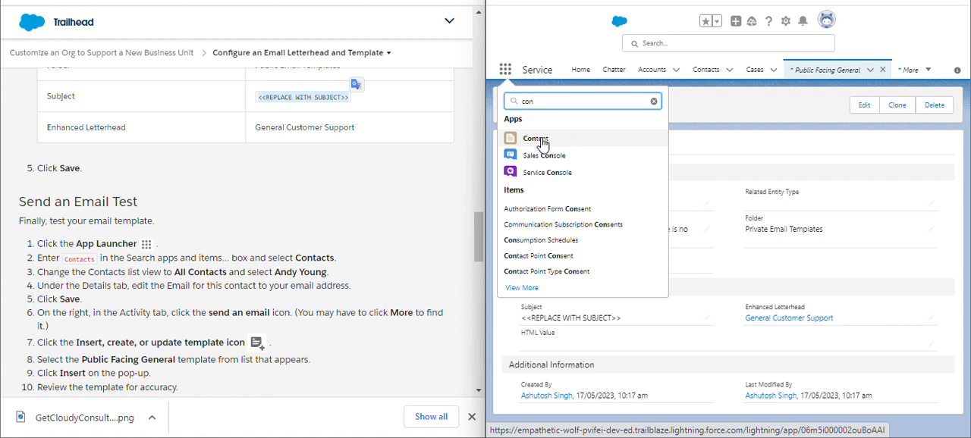
type("tac")
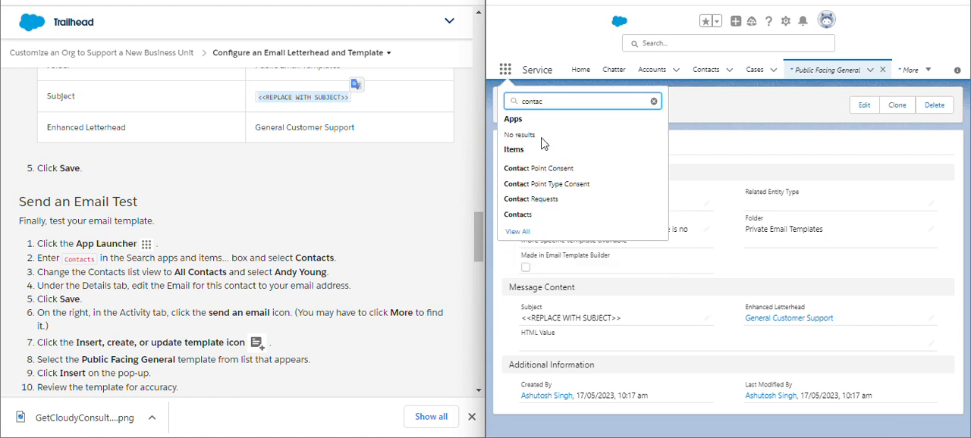
left_click(520, 216)
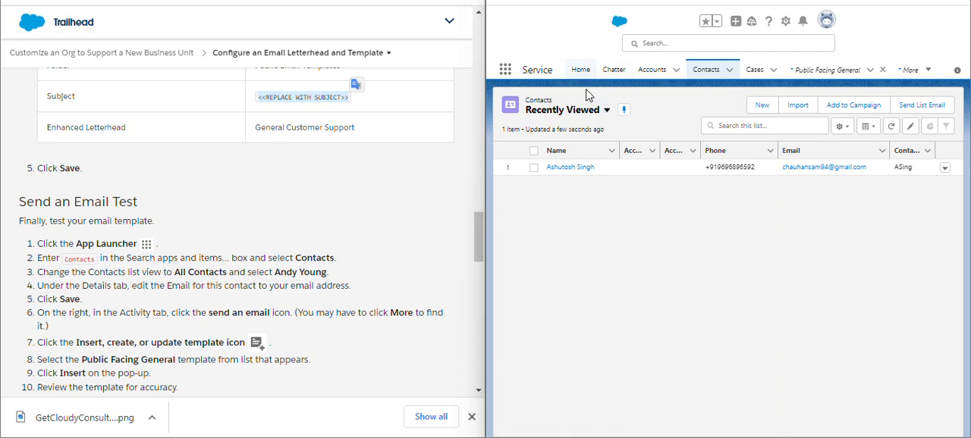
Change the contacts list view to All Contacts and open the Dickenson plc contact record.
left_click(590, 111)
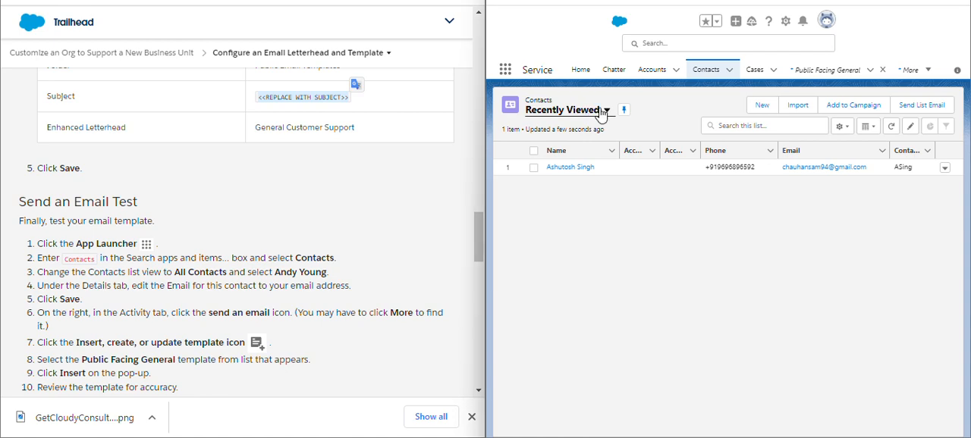
left_click(582, 147)
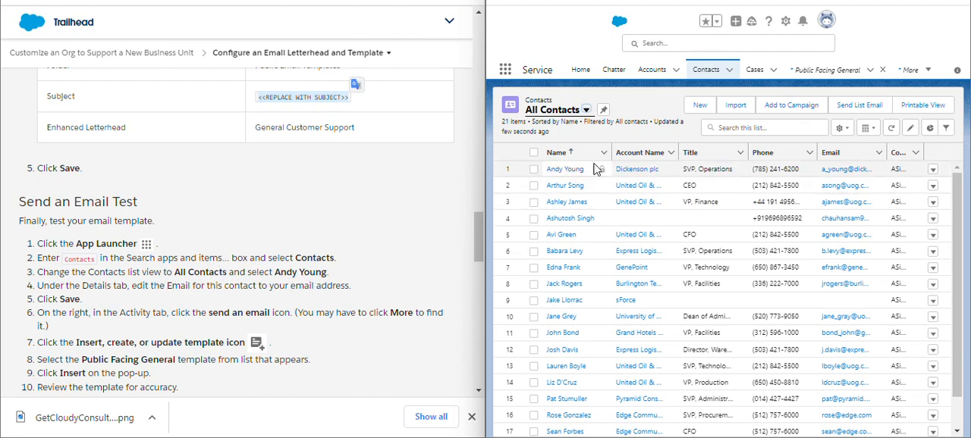
left_click(567, 169)
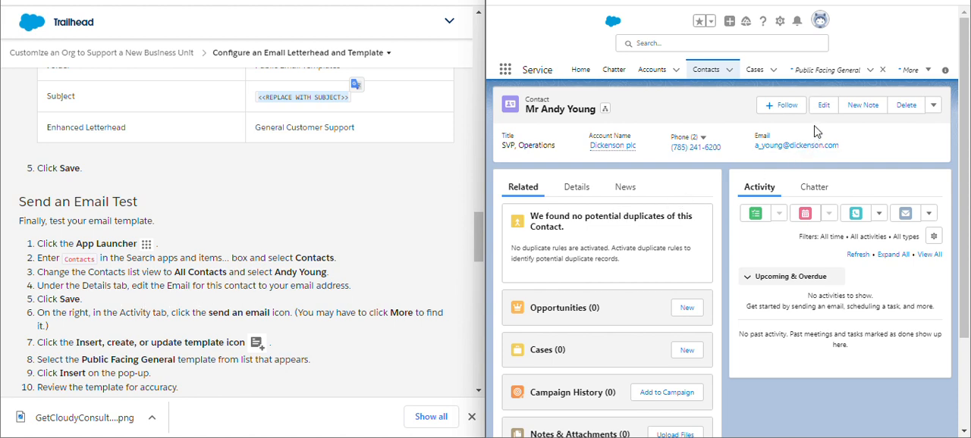
Replace the Dickenson plc contact's email with your own email address and save the record.
left_click(822, 106)
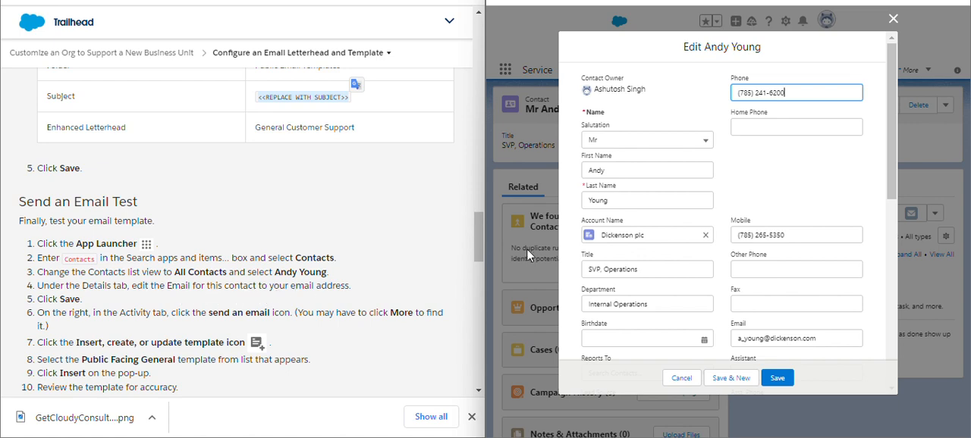
scroll(806, 167, "down", 1)
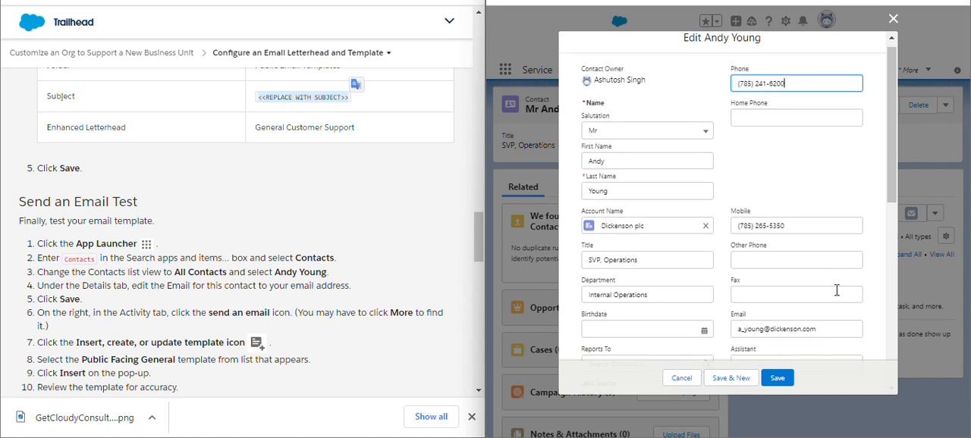
left_click_drag(829, 328, 719, 345)
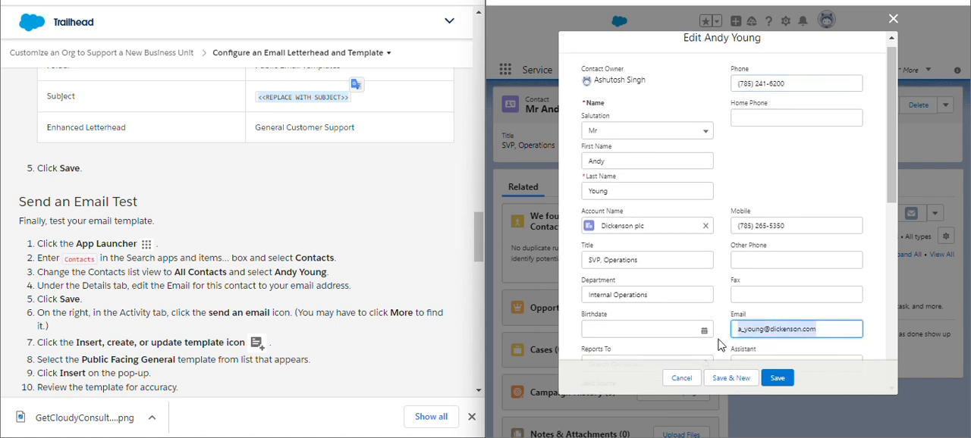
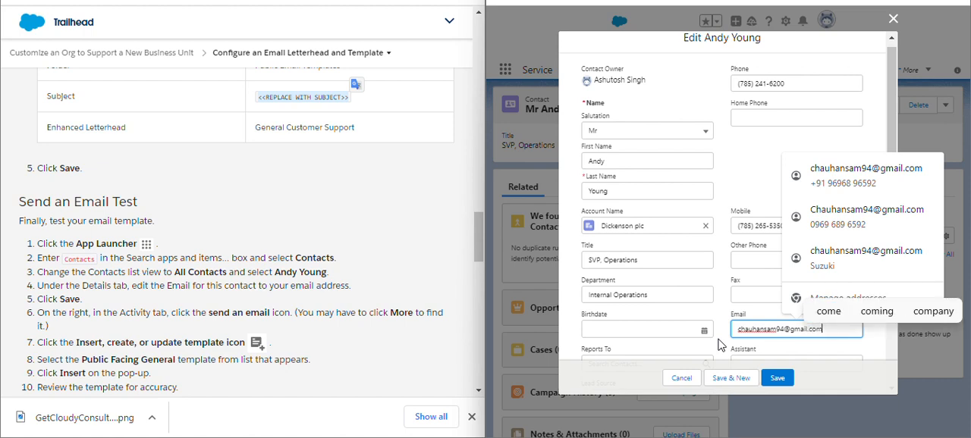
left_click(844, 358)
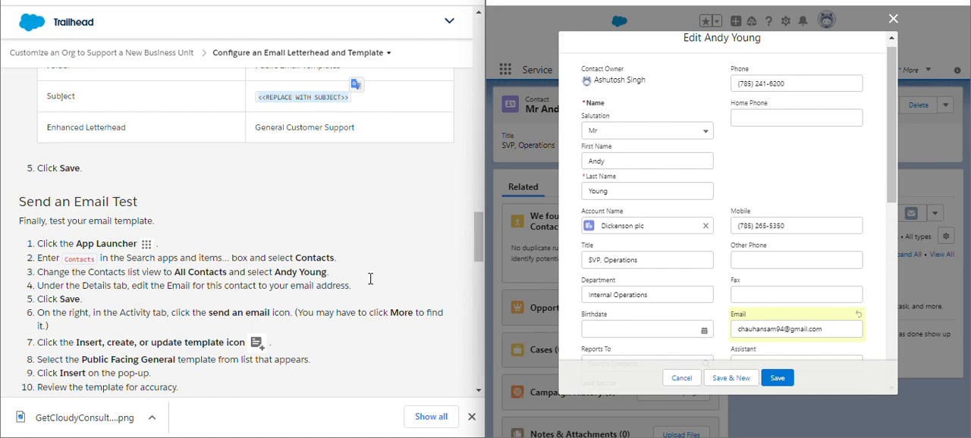
left_click(785, 380)
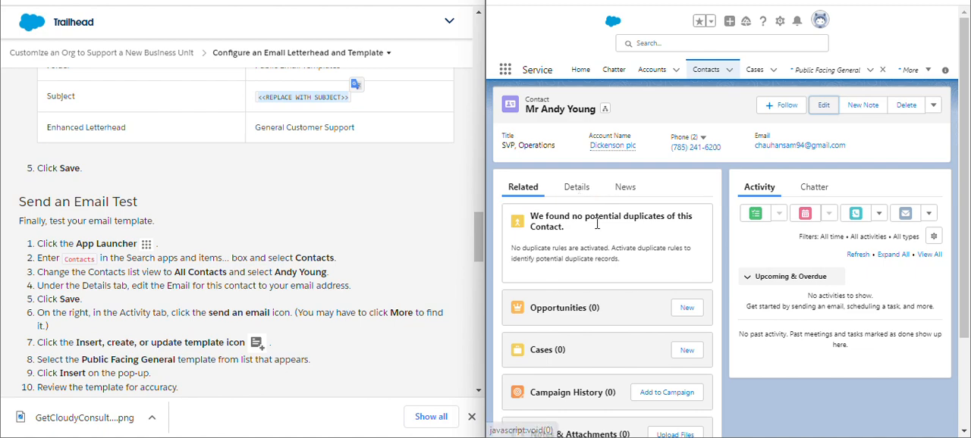
Close the Public Facing General template tab while keeping the contact record open.
scroll(595, 243, "down", 2)
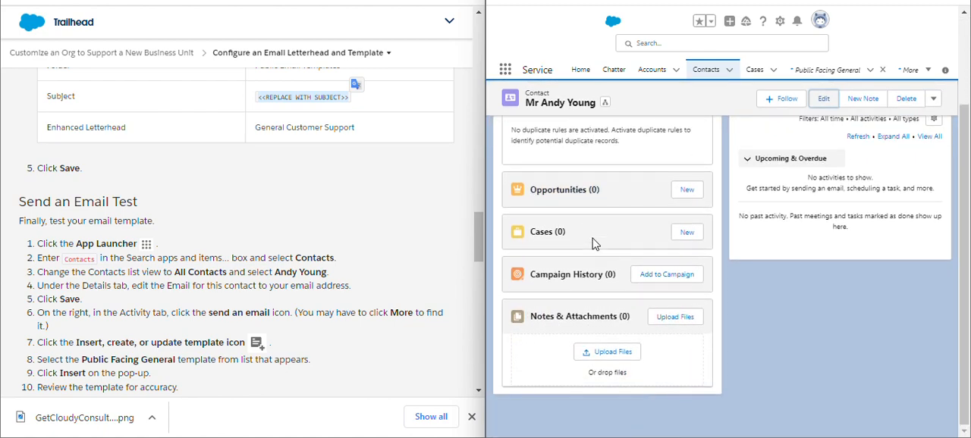
scroll(595, 243, "up", 2)
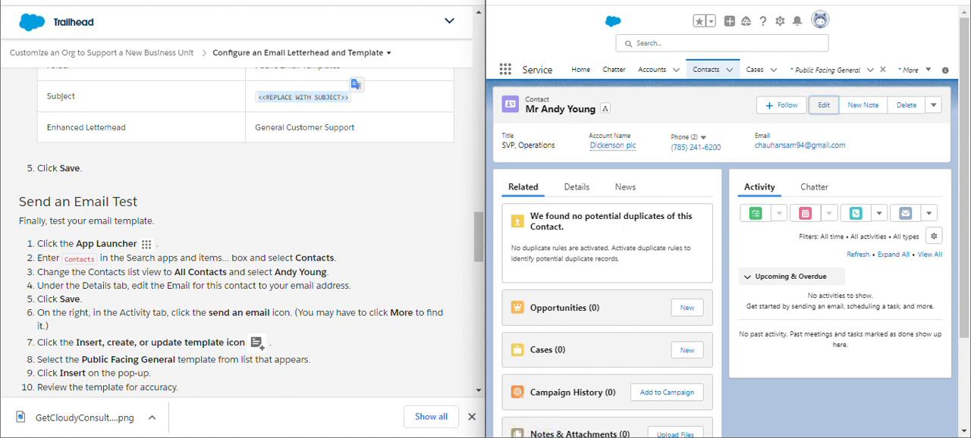
left_click(883, 70)
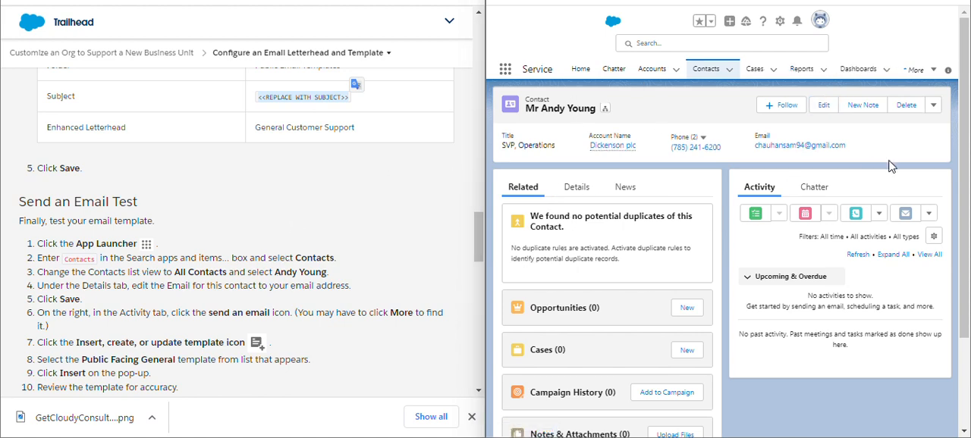
left_click(905, 215)
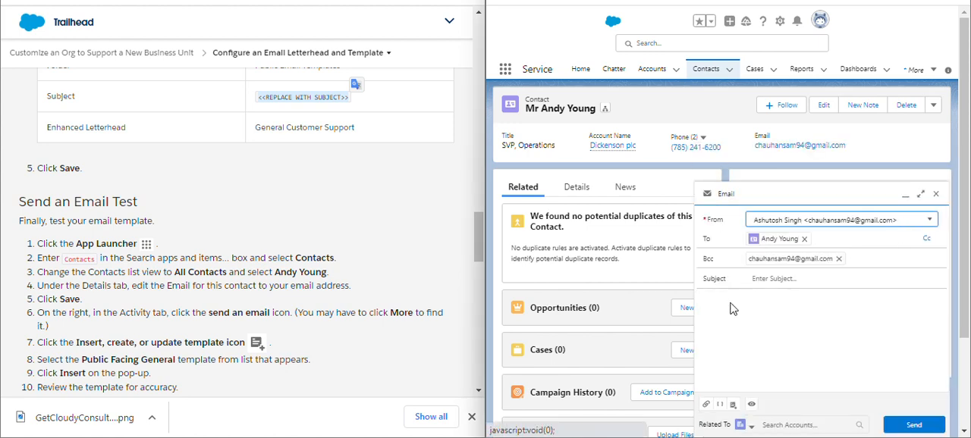
scroll(785, 371, "down", 2)
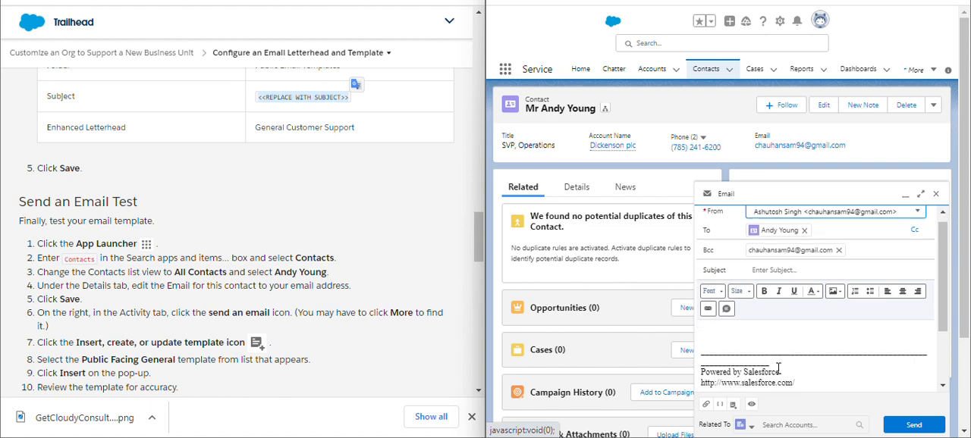
scroll(772, 346, "down", 1)
scroll(772, 346, "up", 3)
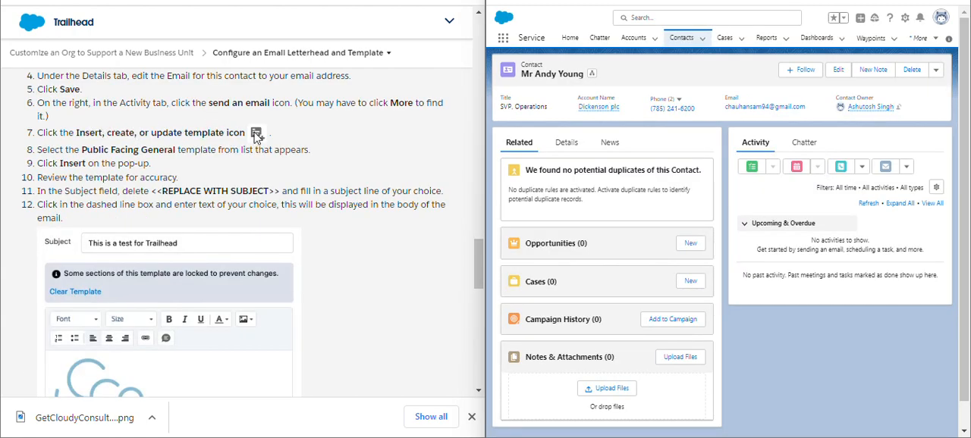
Start a new email to the contact and insert the Public Facing General template, overwriting the current email content.
left_click(886, 167)
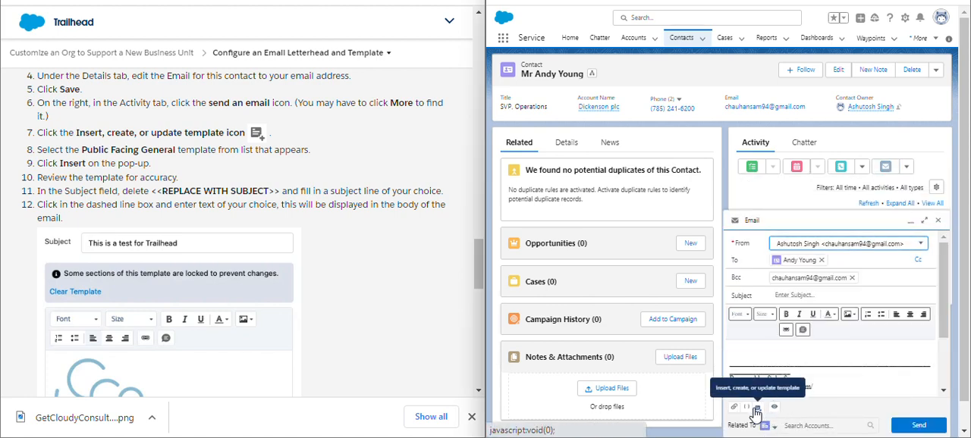
left_click(756, 410)
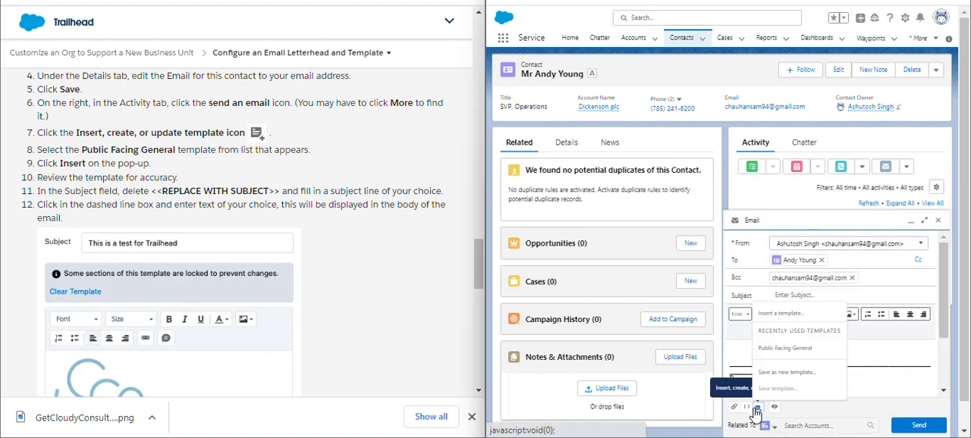
left_click(788, 314)
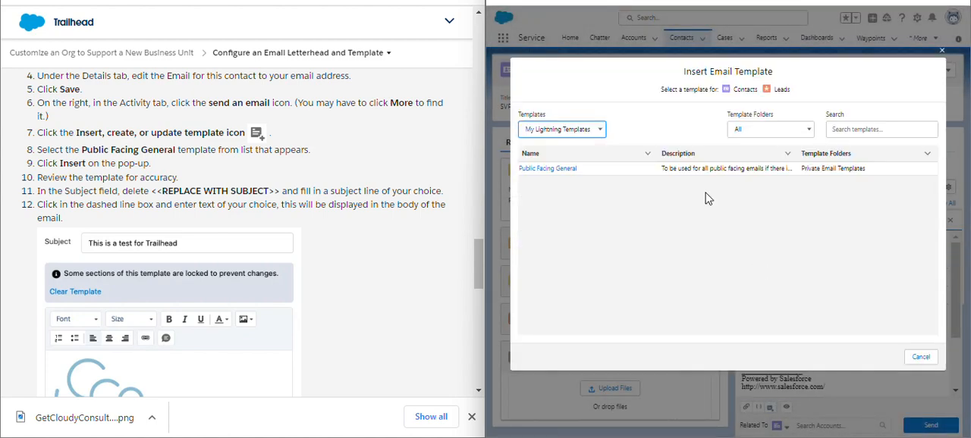
left_click(546, 170)
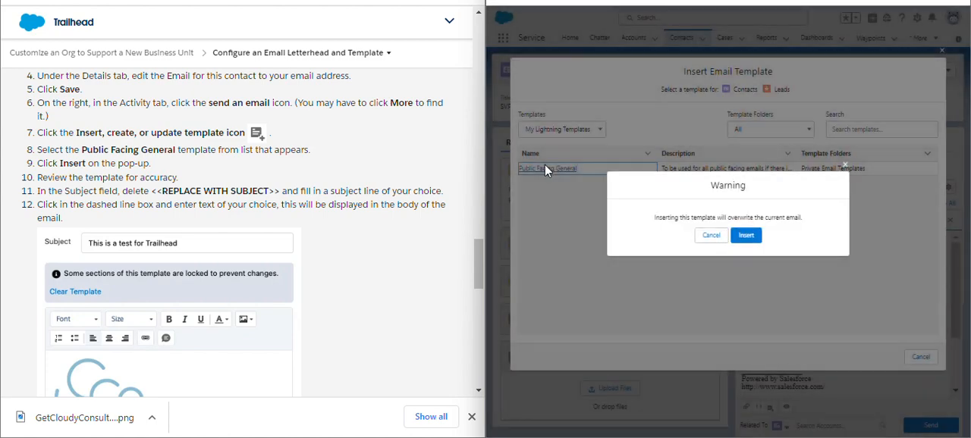
left_click(752, 236)
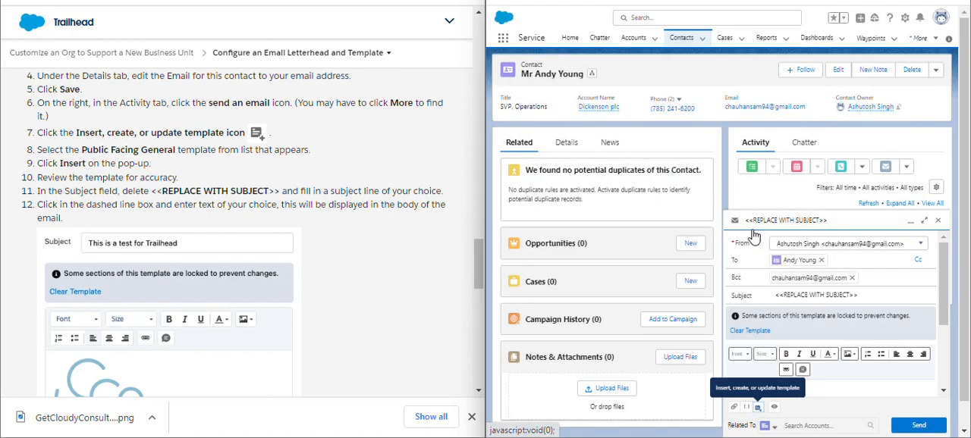
scroll(867, 326, "down", 2)
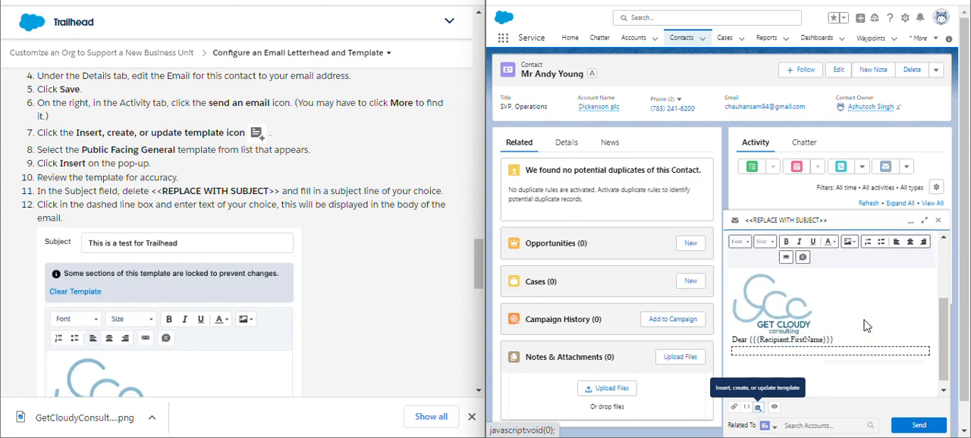
Fill the email body with "This is where you enter the text will be displayed in the body of the email." and send the email.
scroll(868, 325, "down", 1)
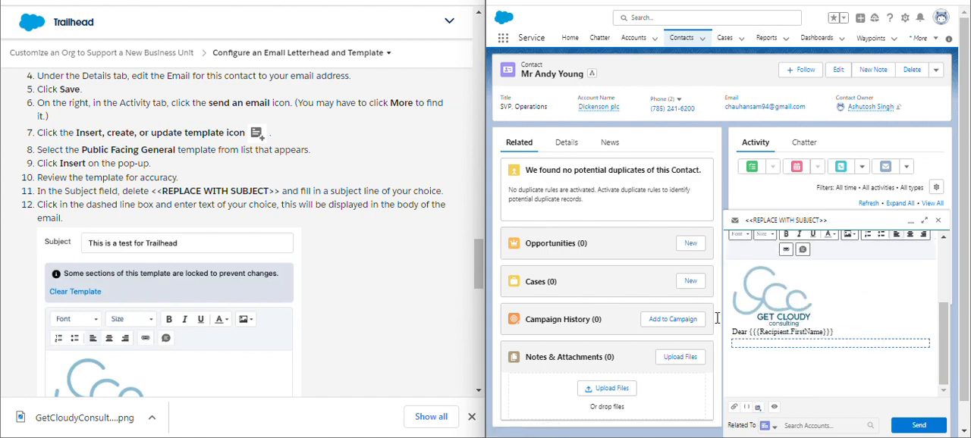
scroll(245, 295, "down", 2)
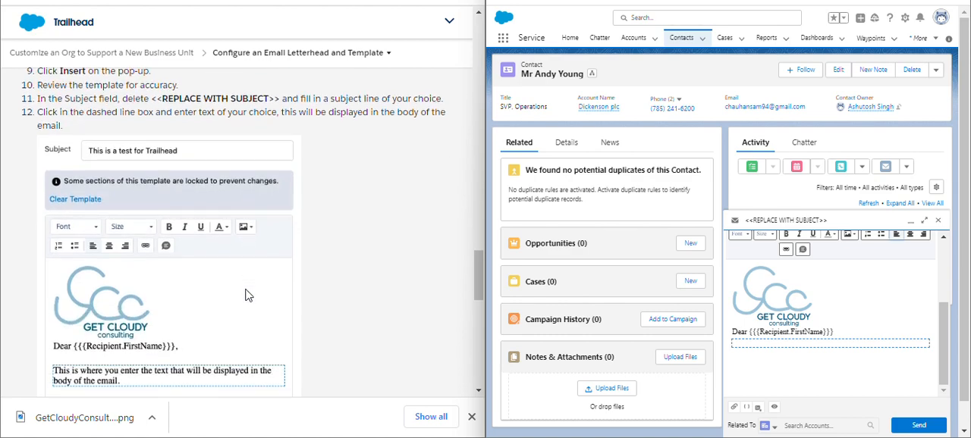
scroll(246, 291, "up", 1)
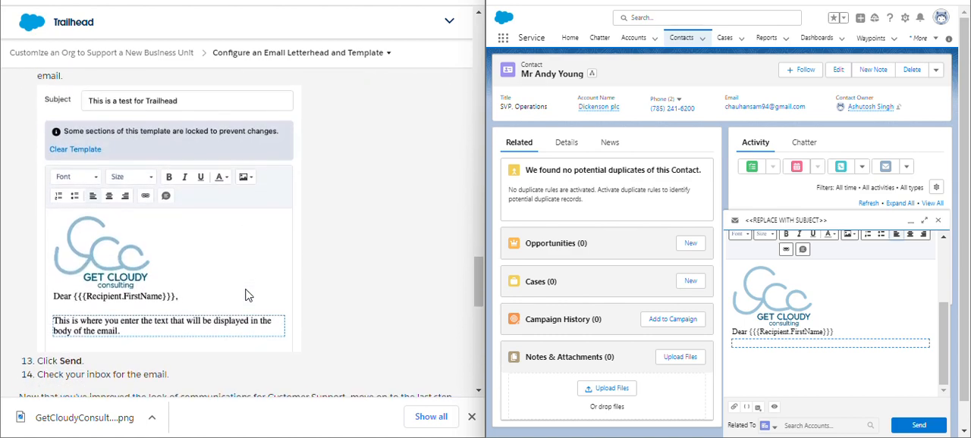
scroll(815, 292, "down", 1)
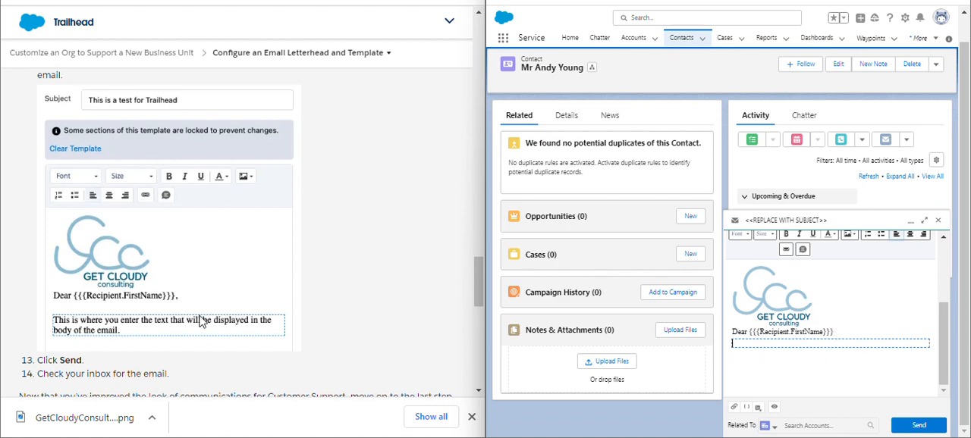
scroll(201, 321, "down", 1)
scroll(201, 321, "up", 2)
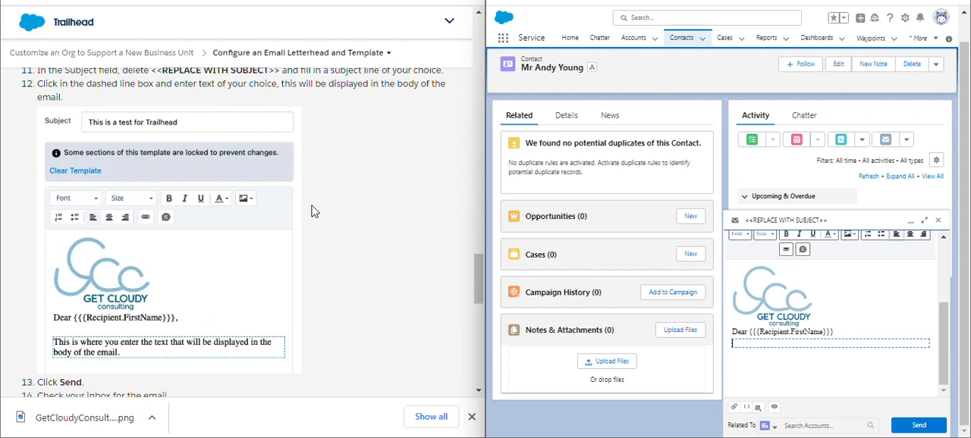
scroll(829, 277, "up", 3)
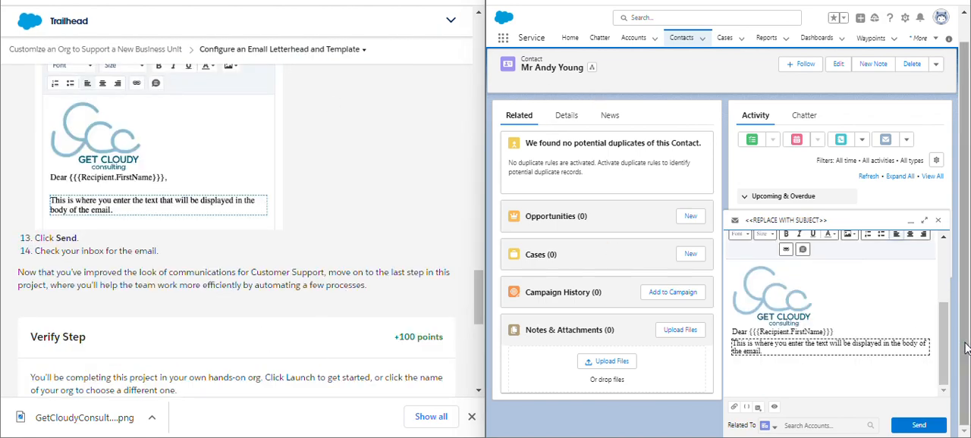
left_click(906, 430)
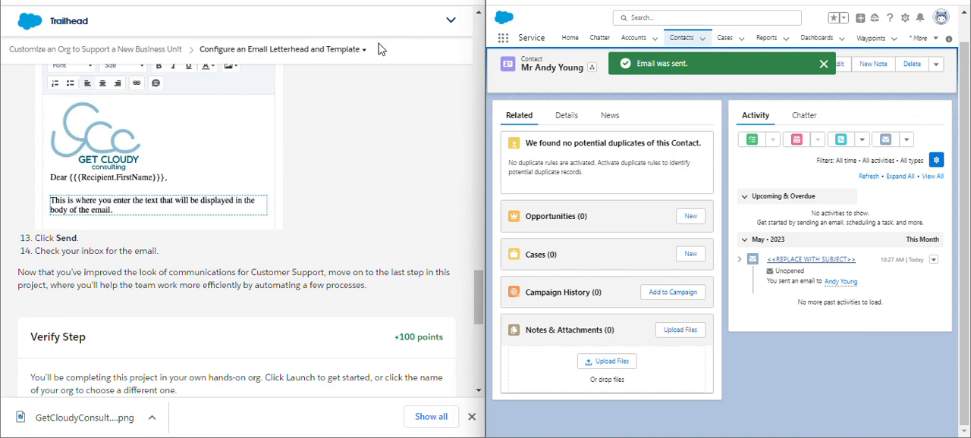
Submit the Configure an Email Letterhead and Template step for verification in Trailhead, using the Cunning Wolf Playground-1 org.
scroll(362, 213, "down", 4)
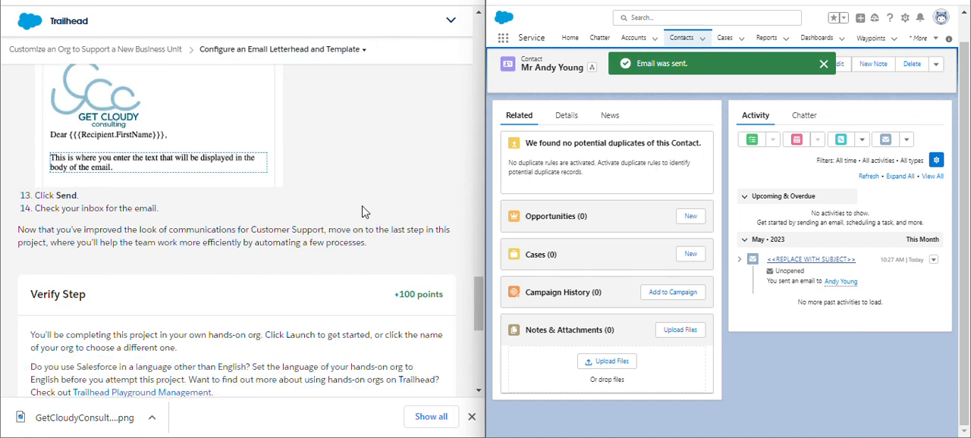
left_click(148, 274)
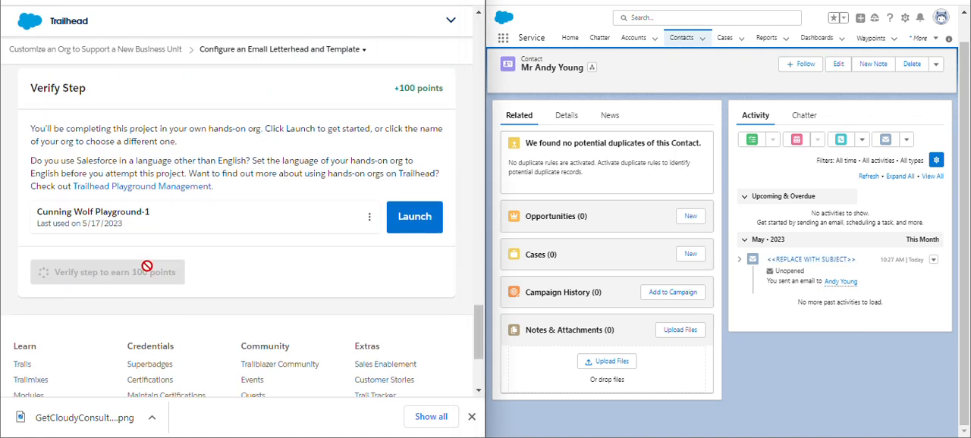